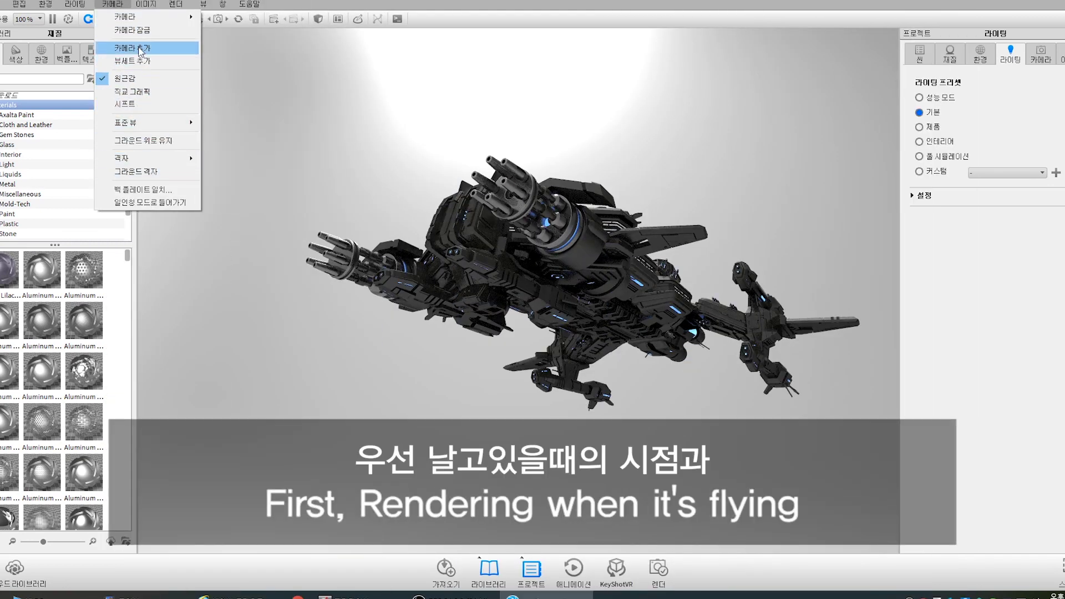
- Save the current low-angle flying view of the spacecraft
{"action": "left_click", "coordinate": [603, 205]}
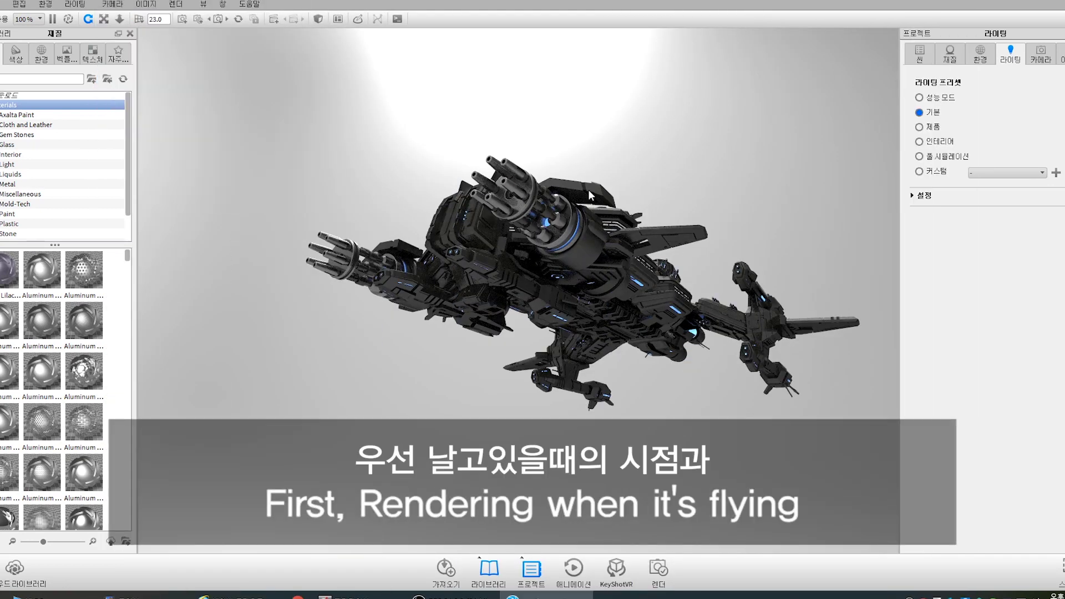
{"action": "left_click", "coordinate": [118, 7]}
{"action": "left_click", "coordinate": [148, 62]}
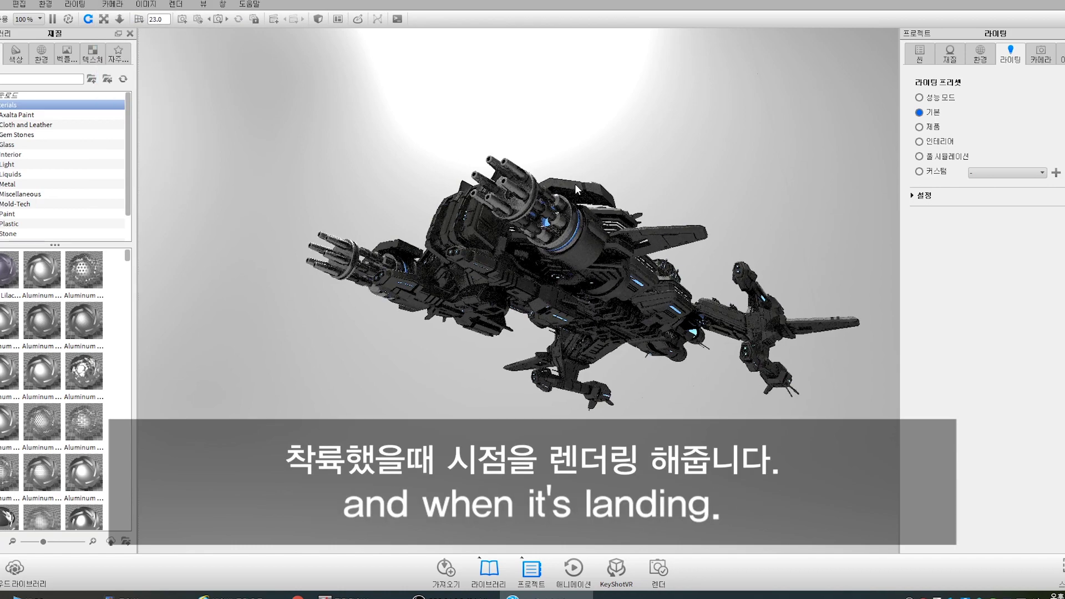
- Orbit to a level side view of the spacecraft in its landed pose and save it as a new camera
{"action": "left_click_drag", "start_coordinate": [590, 250], "coordinate": [599, 383]}
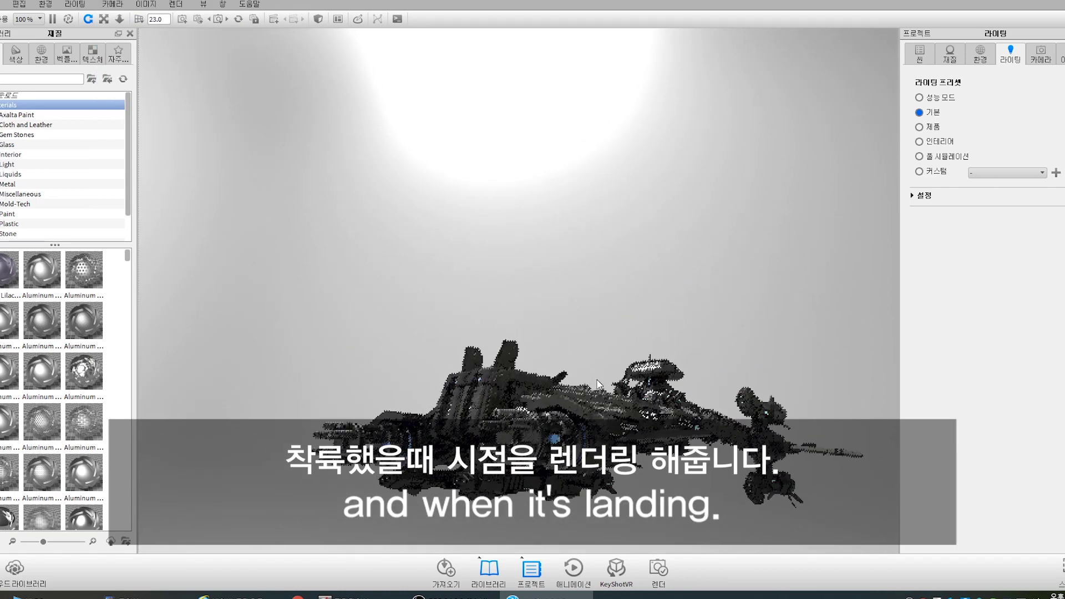
{"action": "left_click", "coordinate": [113, 4]}
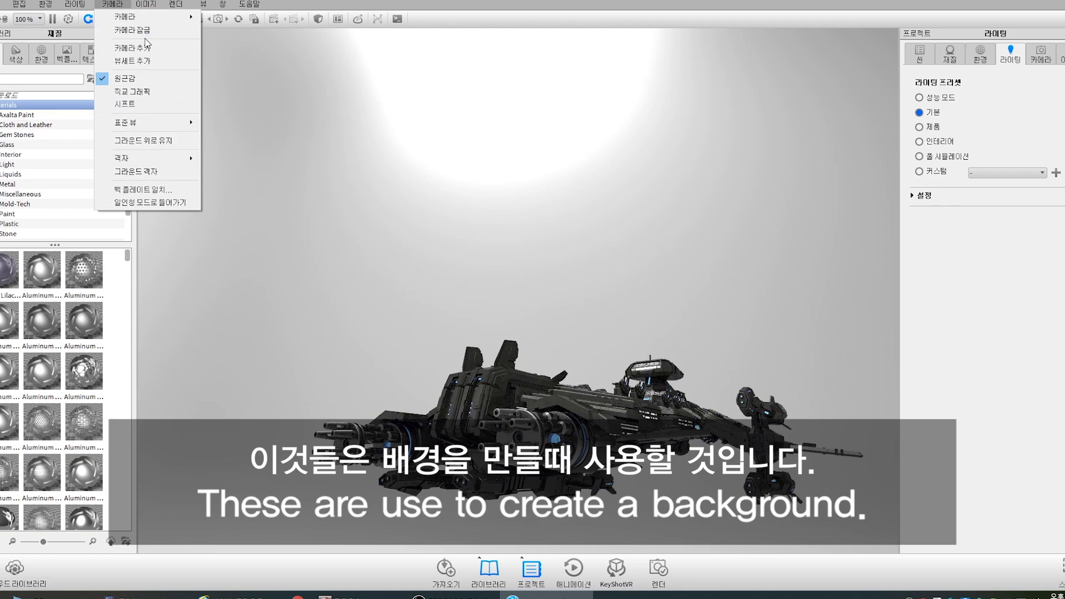
{"action": "left_click", "coordinate": [151, 50]}
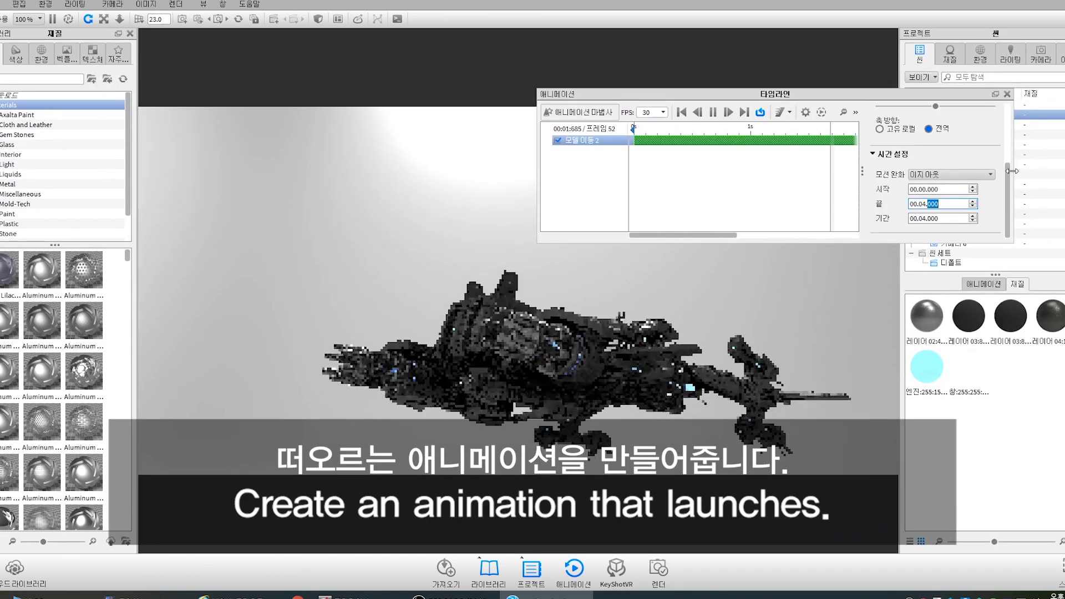
- Set the Y translation of the spacecraft's launch animation to 30
{"action": "scroll", "coordinate": [942, 167], "scroll_direction": "up", "scroll_amount": 3}
{"action": "double_click", "coordinate": [976, 167]}
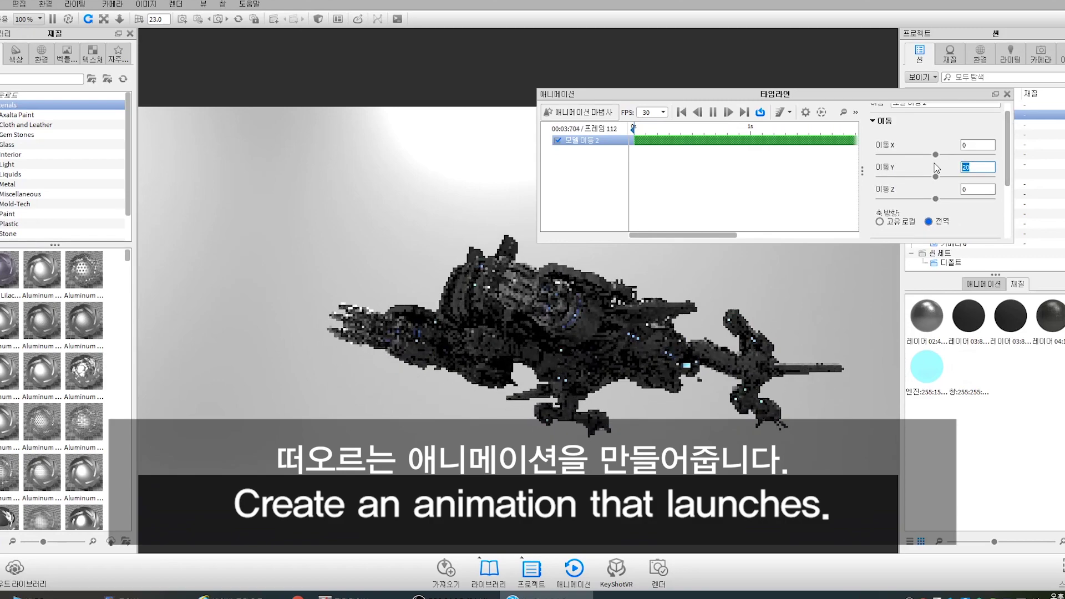
{"action": "type", "text": "30"}
{"action": "key", "text": "Return"}
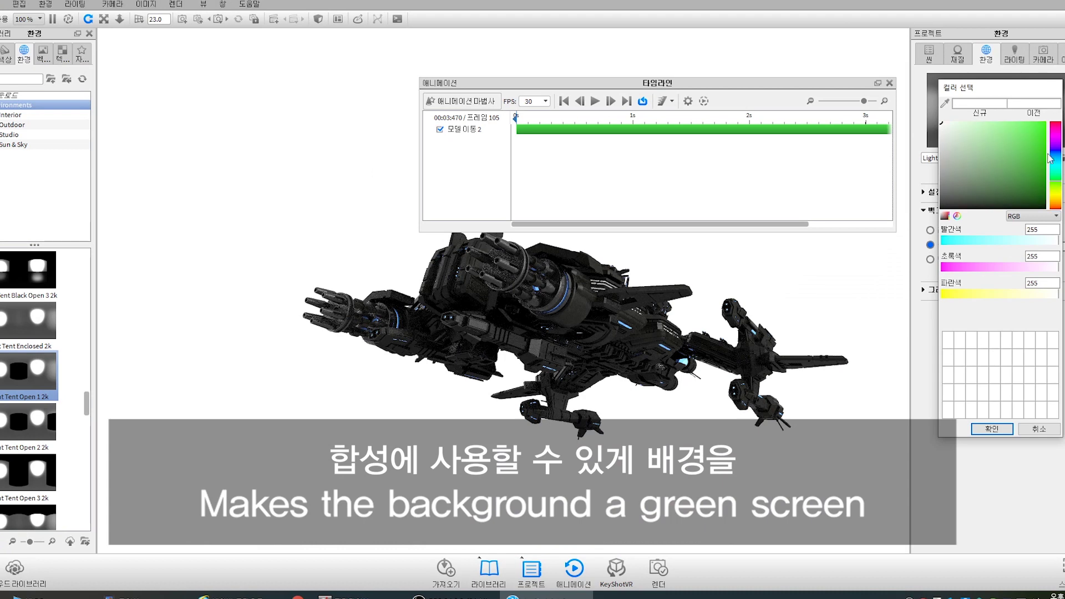
- Change the environment's solid background color to green-screen green
{"action": "left_click", "coordinate": [1040, 129]}
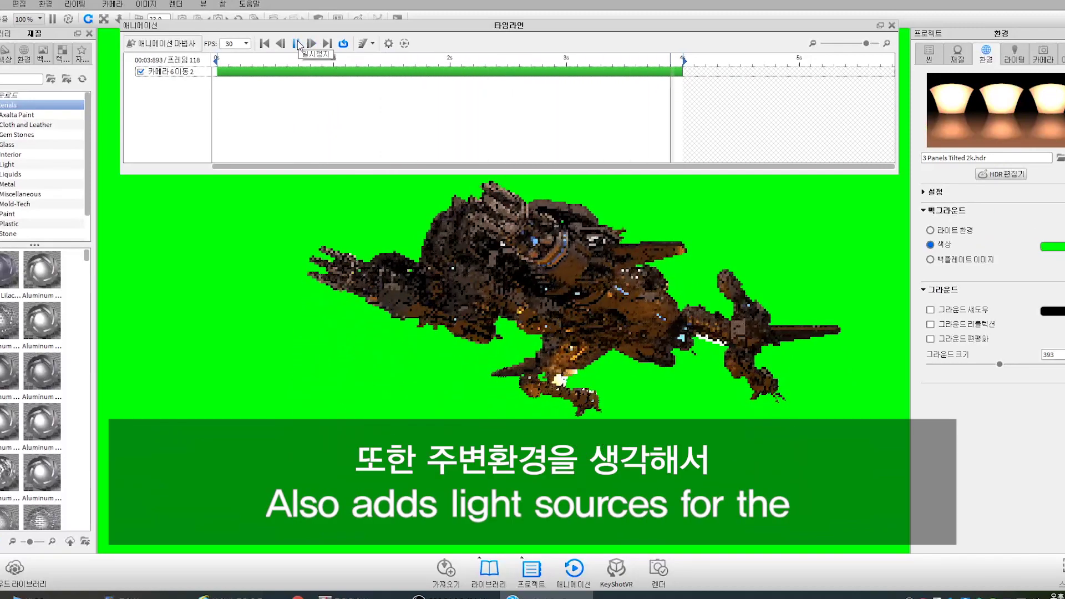
- Stop the preview, add a one-second 360° rotation about the global X axis to part a, and play the timeline
{"action": "left_click", "coordinate": [298, 45]}
{"action": "left_click_drag", "start_coordinate": [228, 56], "coordinate": [895, 165]}
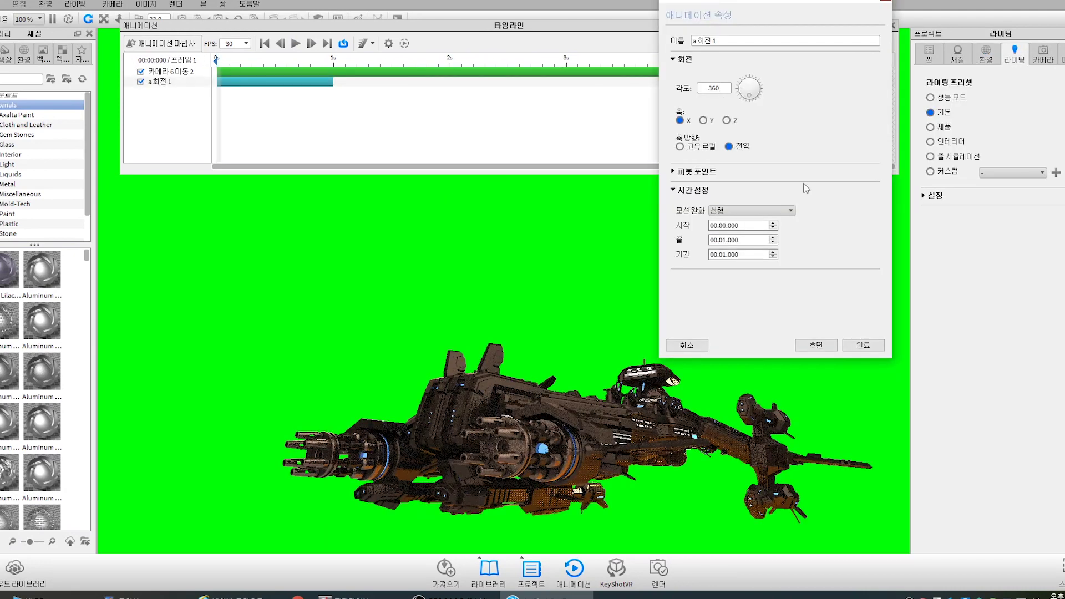
{"action": "left_click", "coordinate": [860, 345]}
{"action": "left_click", "coordinate": [296, 44]}
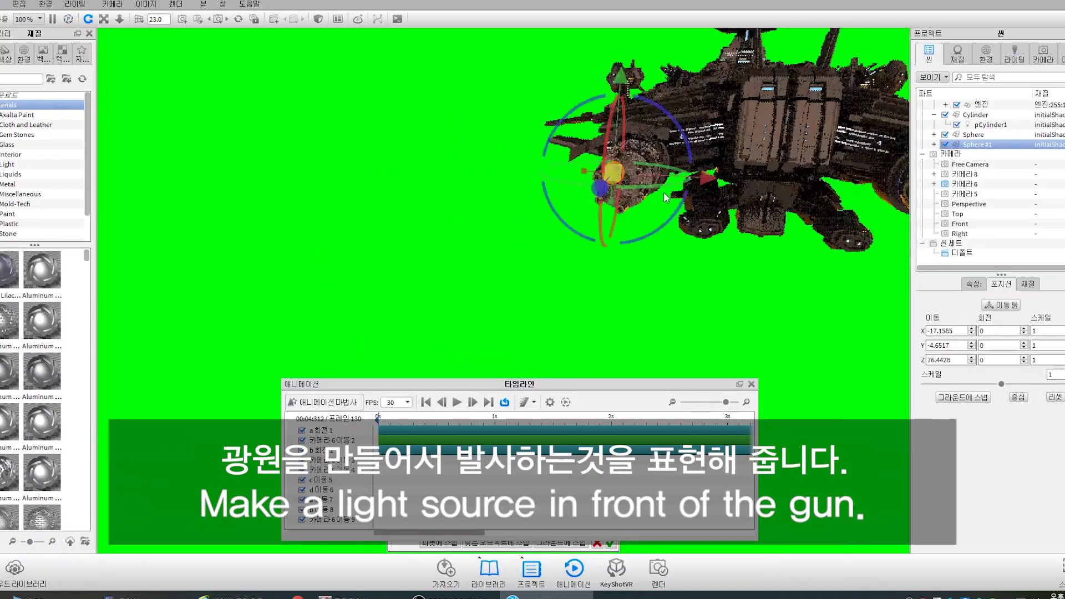
- Position the sphere in front of the gun barrels and make its emissive material intensity 5 with visibility in reflections turned off
{"action": "left_click_drag", "start_coordinate": [665, 197], "coordinate": [715, 216]}
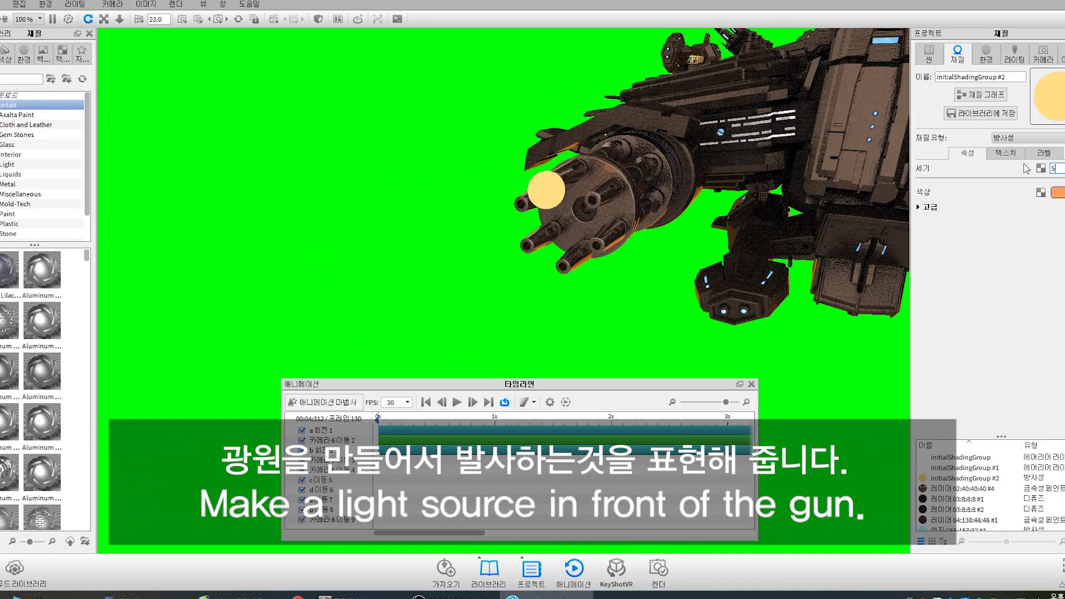
{"action": "key", "text": "Return"}
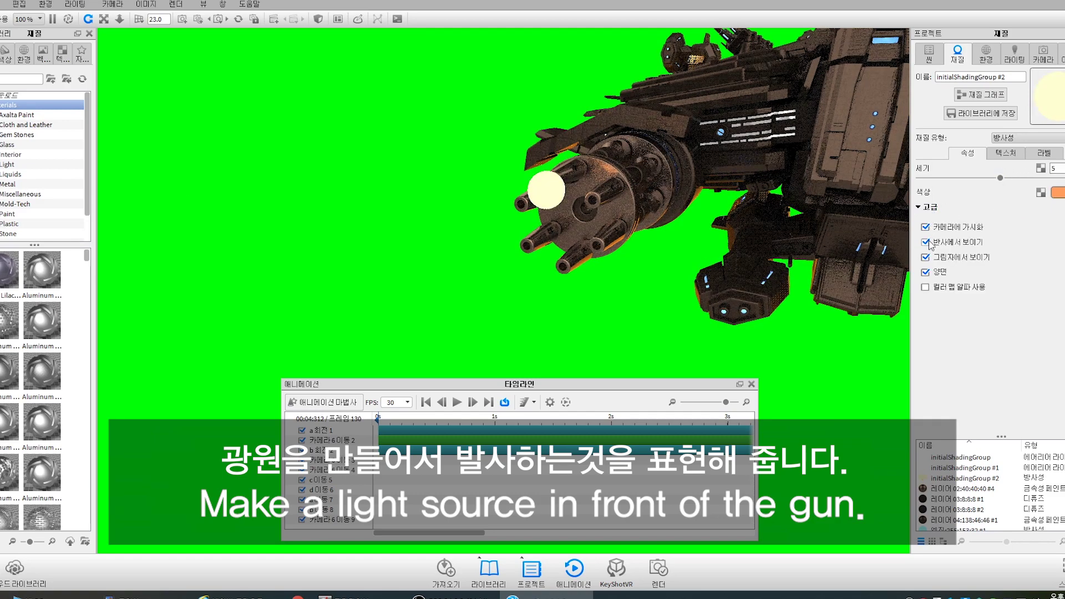
{"action": "left_click", "coordinate": [925, 242]}
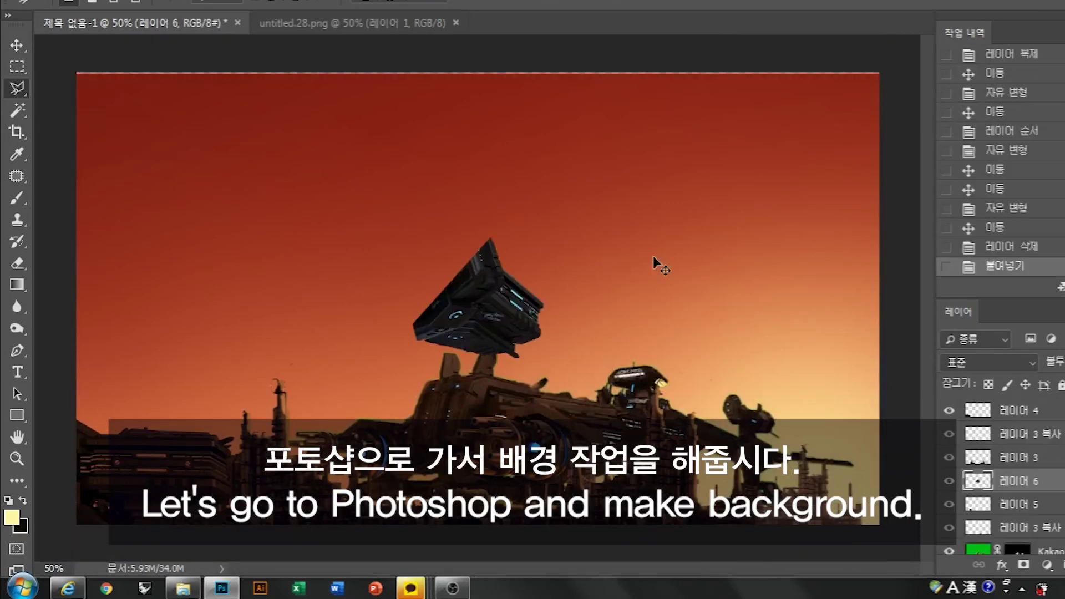
- In Photoshop, move the pasted spacecraft piece onto the platform at the image's left and transform it into an upright, slightly skewed tower
{"action": "left_click_drag", "start_coordinate": [658, 261], "coordinate": [266, 334]}
{"action": "scroll", "coordinate": [281, 487], "scroll_direction": "down", "scroll_amount": 1, "text": "alt"}
{"action": "scroll", "coordinate": [150, 333], "scroll_direction": "up", "scroll_amount": 2, "text": "alt"}
{"action": "key", "text": "ctrl+t"}
{"action": "left_click_drag", "start_coordinate": [141, 311], "coordinate": [150, 311], "text": "ctrl"}
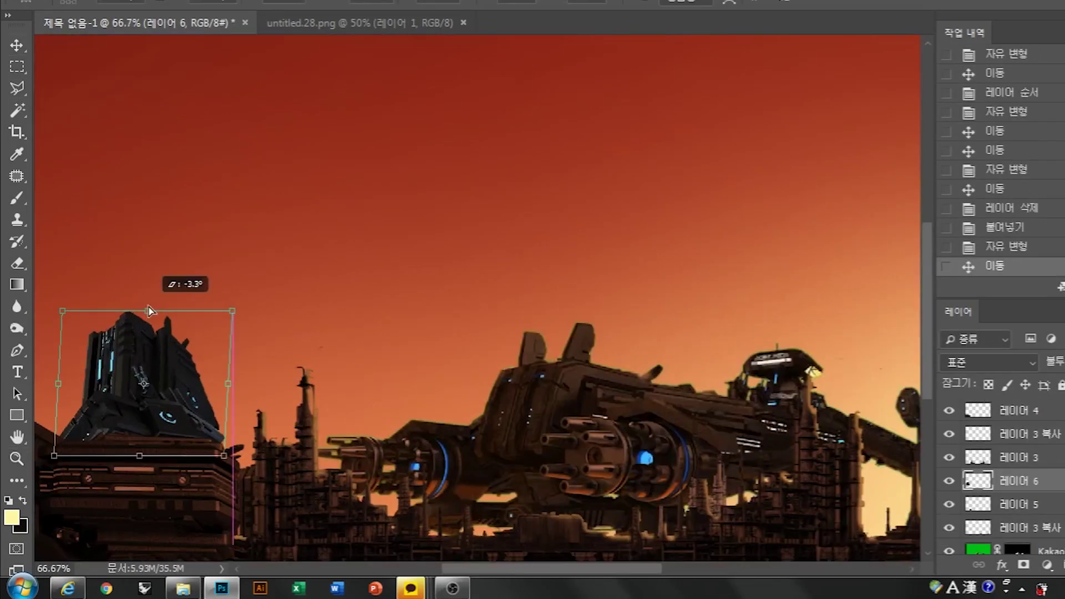
{"action": "key", "text": "Return"}
{"action": "key", "text": "ctrl+minus"}
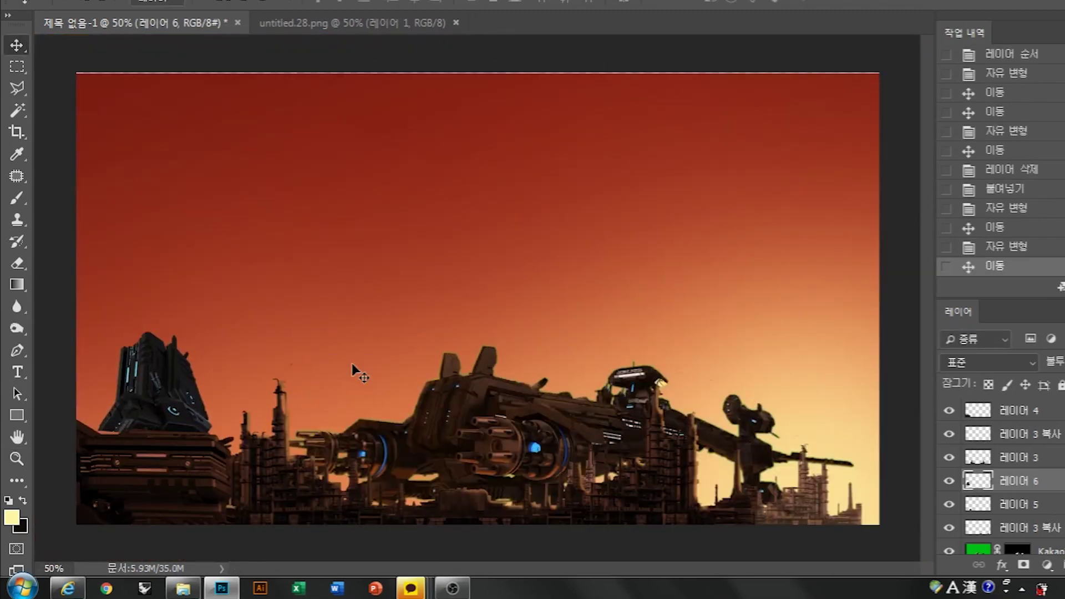
{"action": "left_click_drag", "start_coordinate": [215, 336], "coordinate": [231, 304], "text": "ctrl"}
{"action": "key", "text": "Return"}
- Colorize the left tower dark brown with Hue/Saturation, using saturation 57, to match the sunset scene
{"action": "key", "text": "ctrl+u"}
{"action": "left_click_drag", "start_coordinate": [801, 110], "coordinate": [724, 115]}
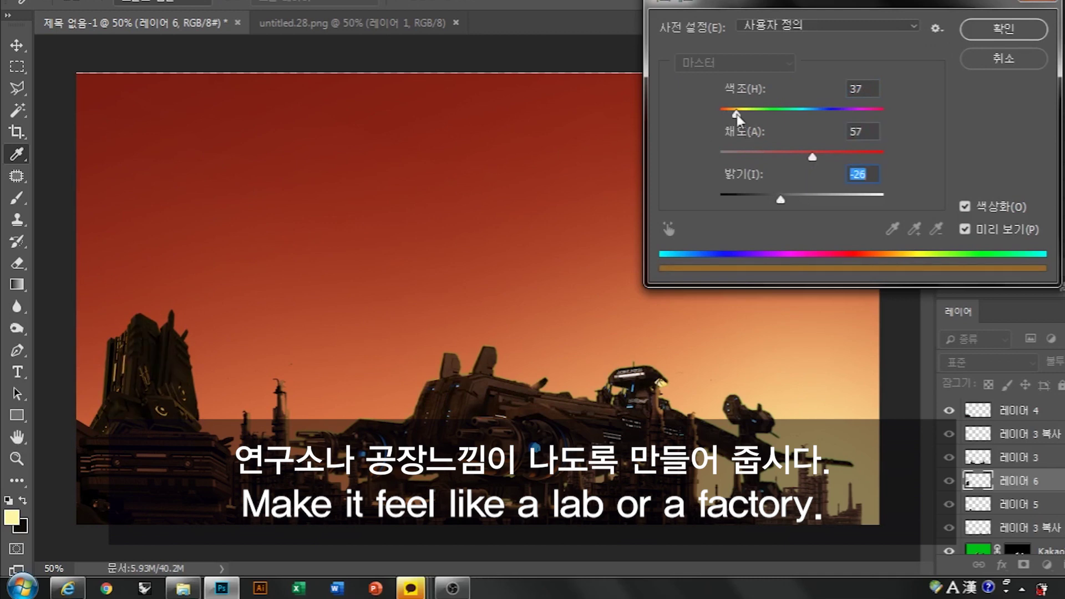
{"action": "left_click_drag", "start_coordinate": [784, 186], "coordinate": [803, 205]}
{"action": "left_click", "coordinate": [1003, 28]}
- Lower the tower layer's opacity so it blends into the sunset background
{"action": "key", "text": "z"}
{"action": "key", "text": "ctrl+minus"}
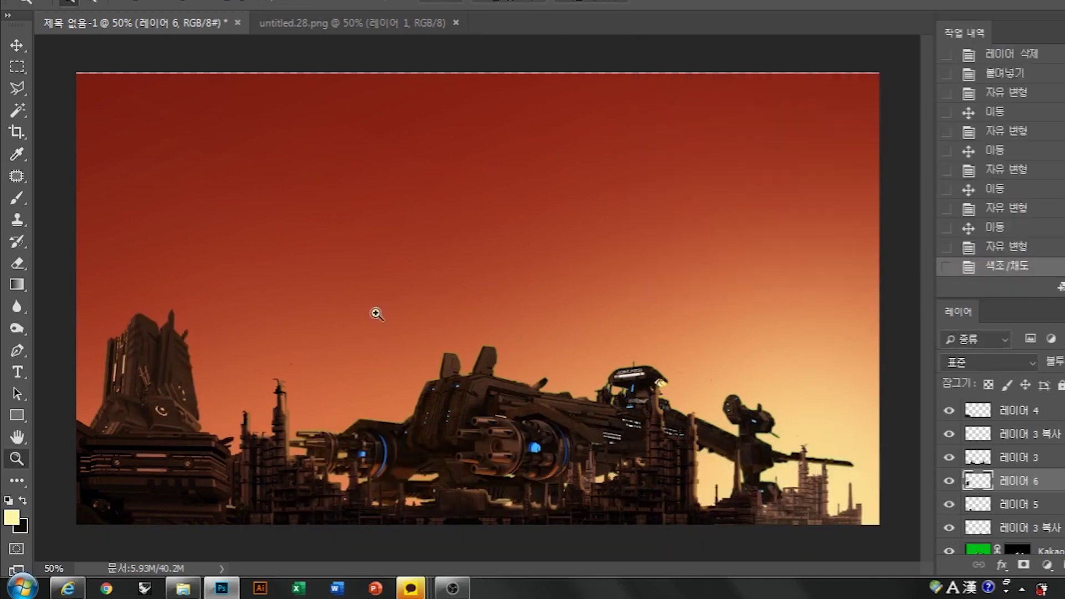
{"action": "key", "text": "ctrl+plus"}
{"action": "key", "text": "5"}
{"action": "key", "text": "ctrl+minus"}
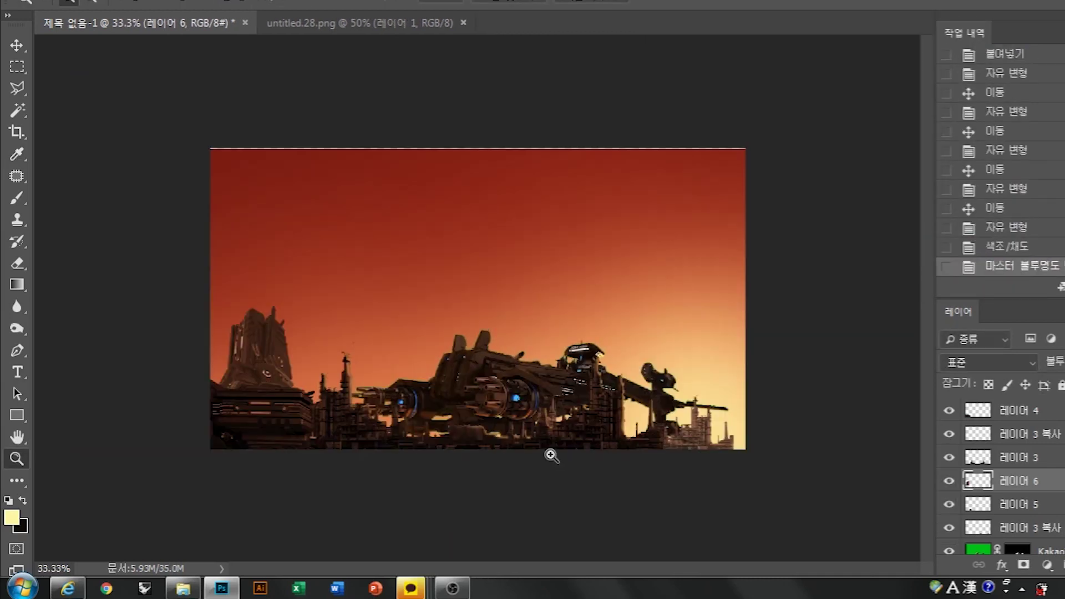
{"action": "key", "text": "ctrl+plus"}
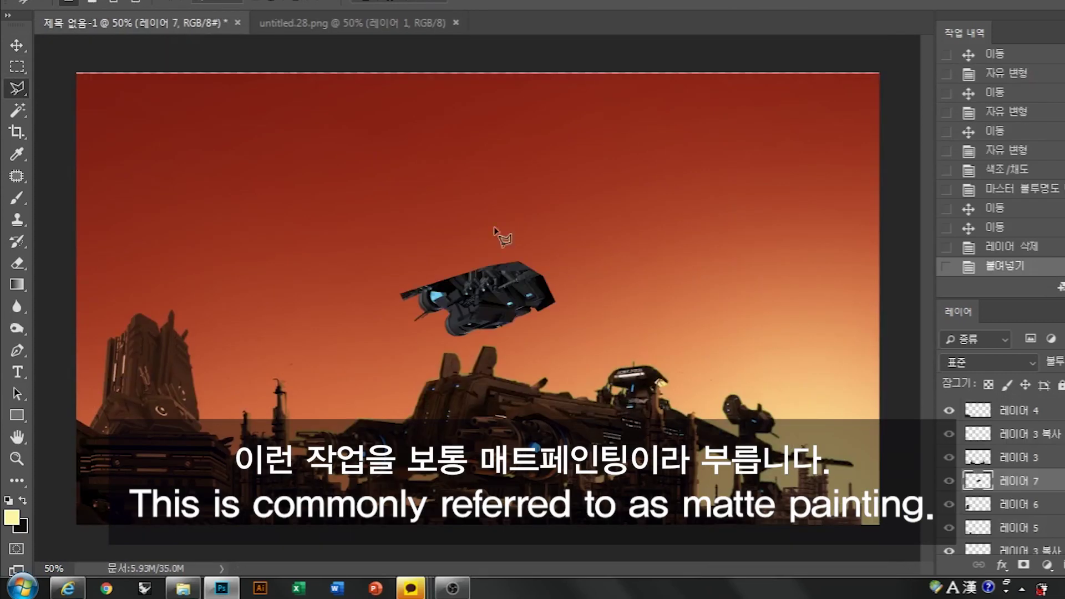
- Place the newly pasted engine piece upright behind the refinery pipes, between the left tower and the spacecraft
{"action": "left_click_drag", "start_coordinate": [504, 233], "coordinate": [204, 541]}
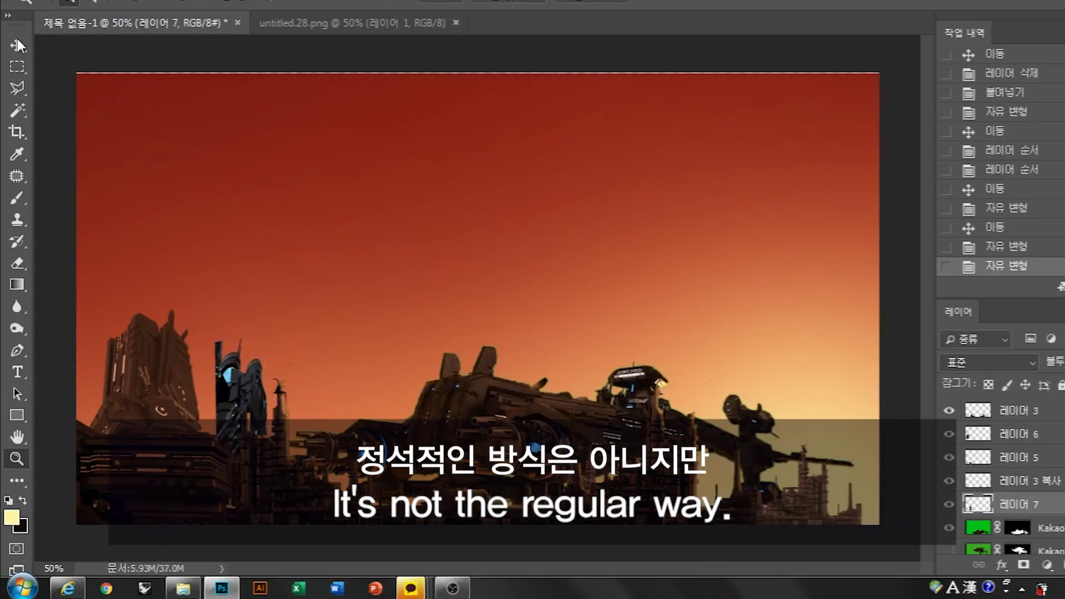
{"action": "key", "text": "ctrl+minus"}
{"action": "key", "text": "ctrl+plus"}
{"action": "key", "text": "ctrl+plus"}
{"action": "left_click_drag", "start_coordinate": [278, 459], "coordinate": [2, 111]}
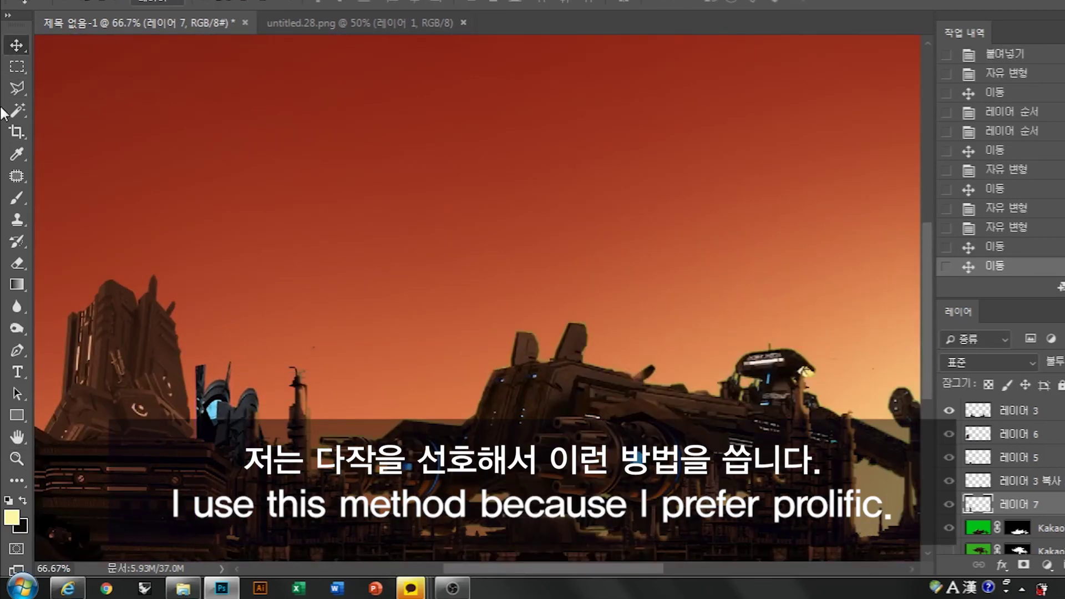
- Trim the engine piece by deleting a polygonal selection and erasing its unwanted edges
{"action": "key", "text": "ctrl+d"}
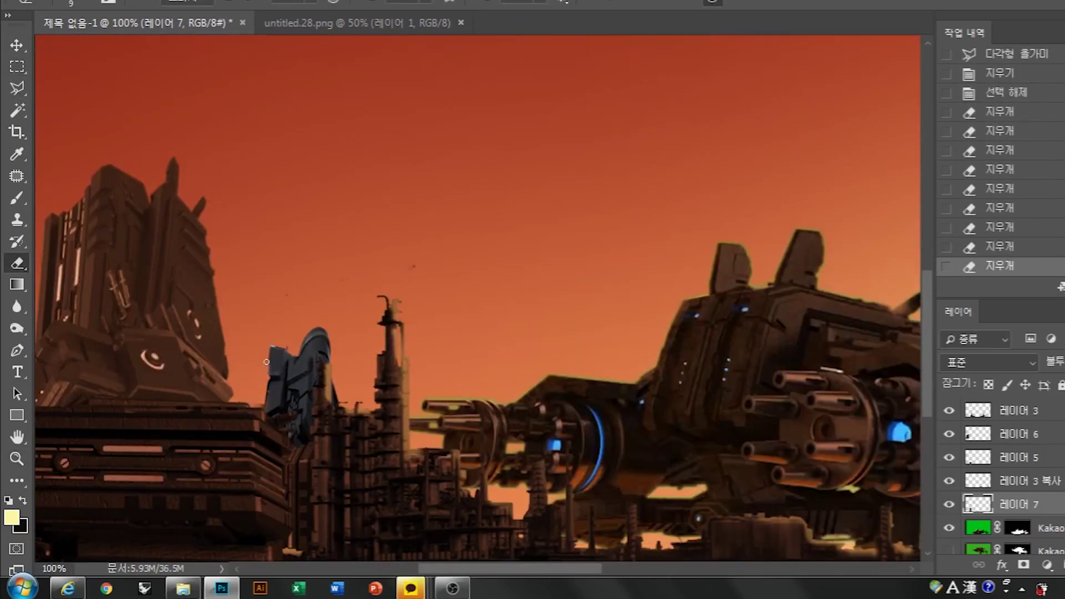
{"action": "key", "text": "ctrl+minus"}
{"action": "key", "text": "ctrl+minus"}
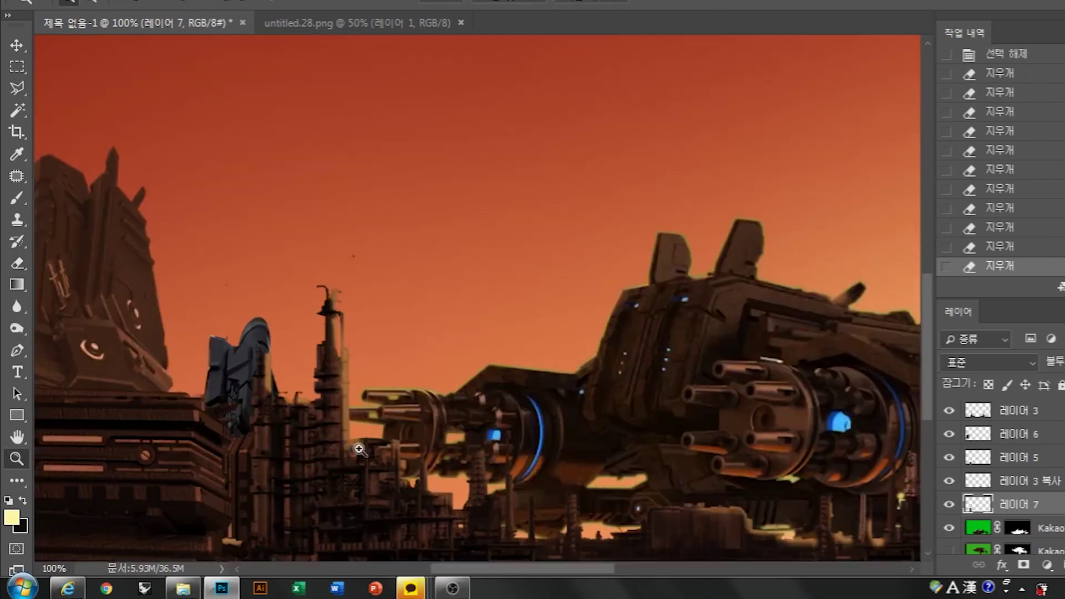
- Match the engine piece to the brown structures with Hue/Saturation and Brightness/Contrast adjustments
{"action": "left_click", "coordinate": [527, 92]}
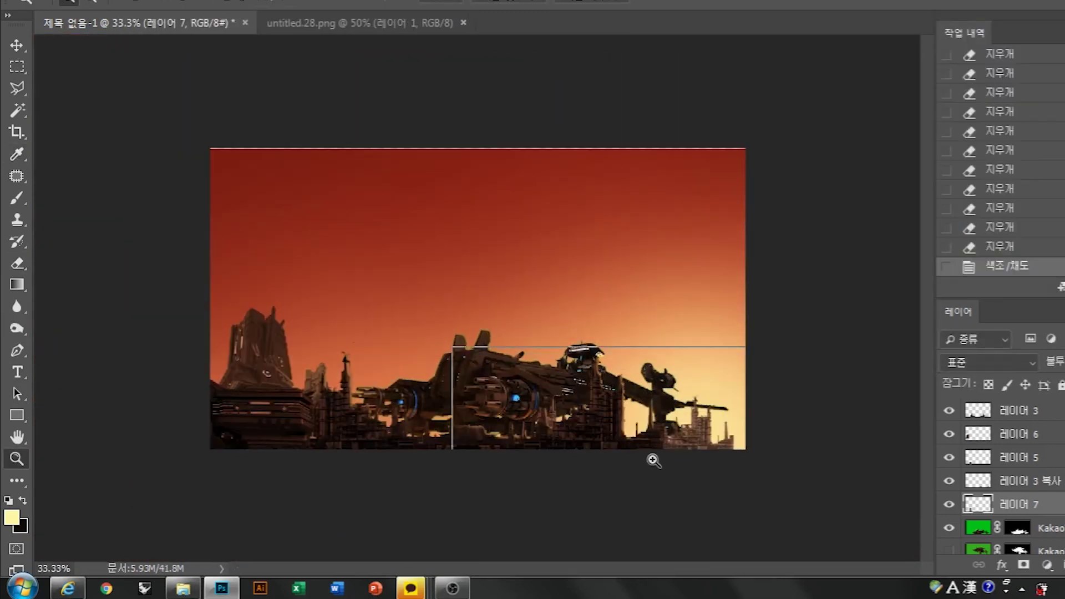
{"action": "key", "text": "ctrl+plus"}
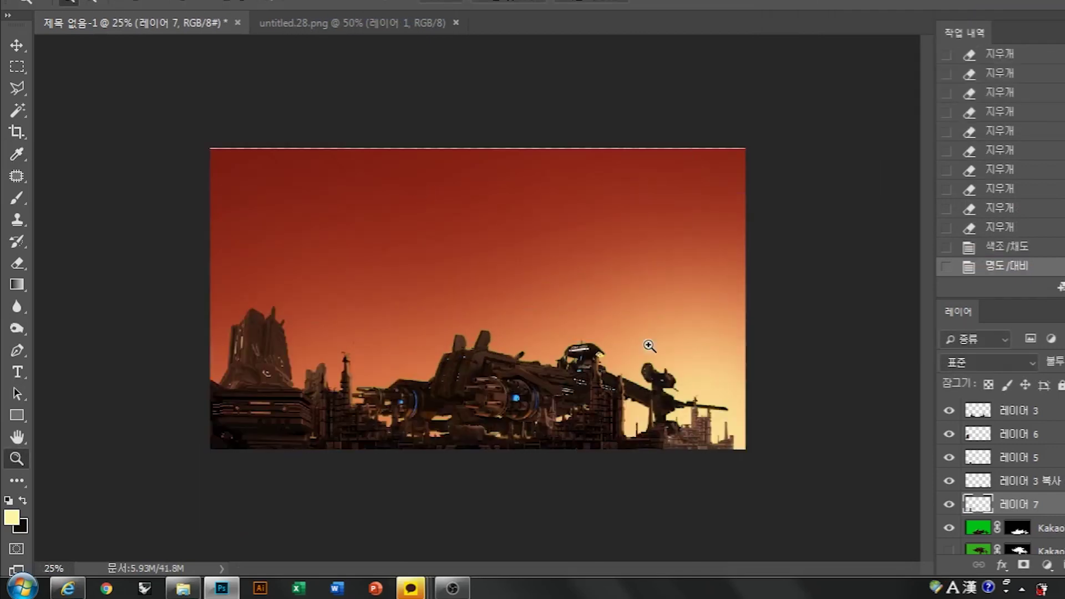
{"action": "left_click", "coordinate": [649, 347]}
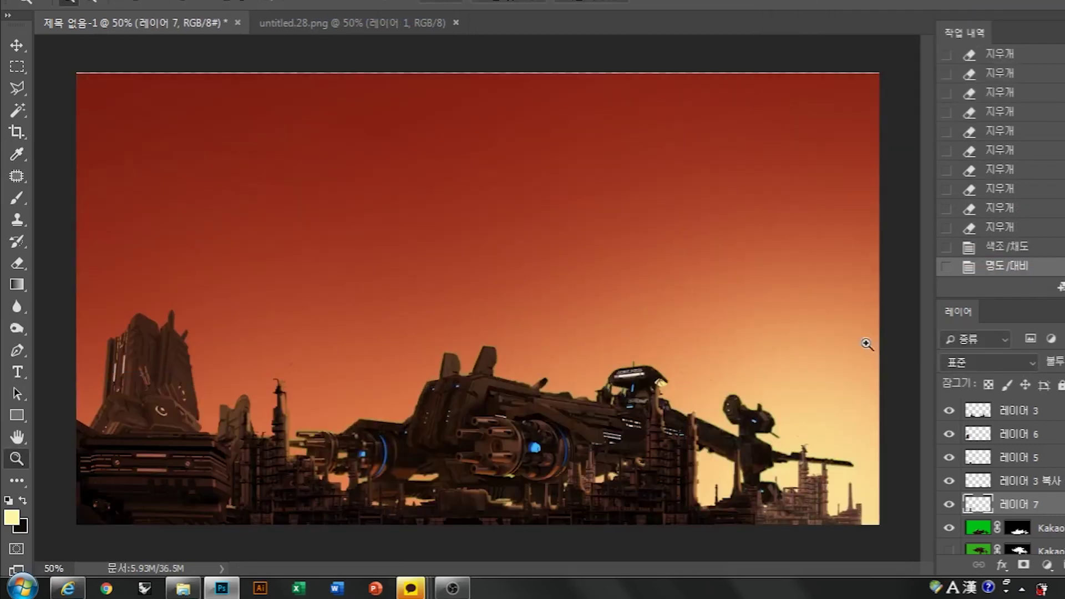
- Duplicate the engine piece and move the copy beside the left tower at the image's edge
{"action": "left_click_drag", "start_coordinate": [95, 403], "coordinate": [228, 438], "text": "alt"}
{"action": "key", "text": "z"}
{"action": "key", "text": "ctrl+minus"}
{"action": "key", "text": "ctrl+plus"}
{"action": "key", "text": "ctrl+plus"}
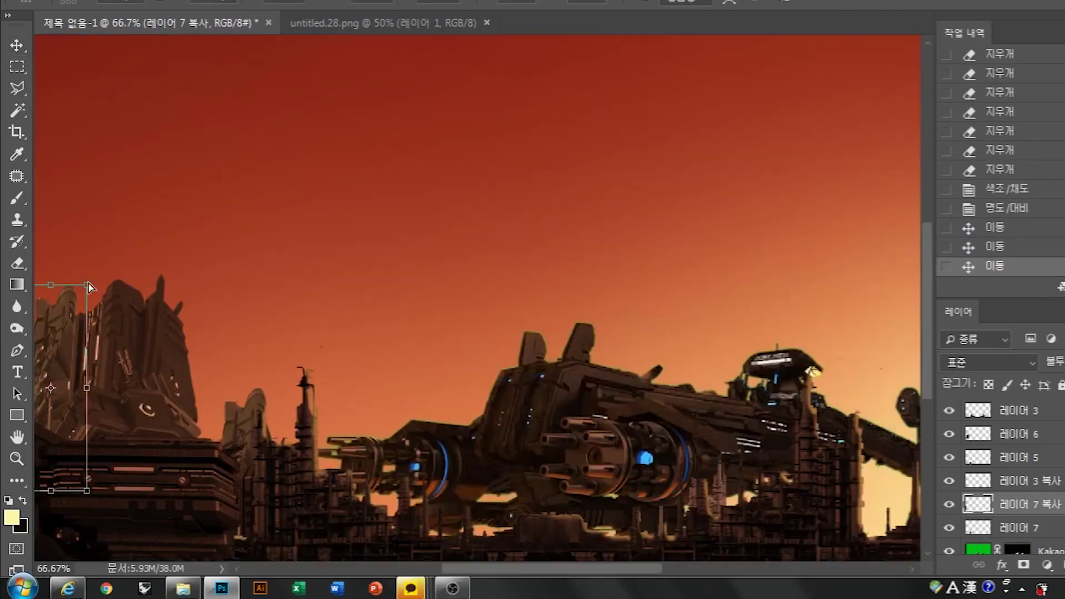
- Transform the copied piece to fit behind the left tower and adjust its brightness and contrast
{"action": "key", "text": "ctrl+t"}
{"action": "key", "text": "Return"}
{"action": "left_click", "coordinate": [171, 5]}
{"action": "left_click", "coordinate": [332, 39]}
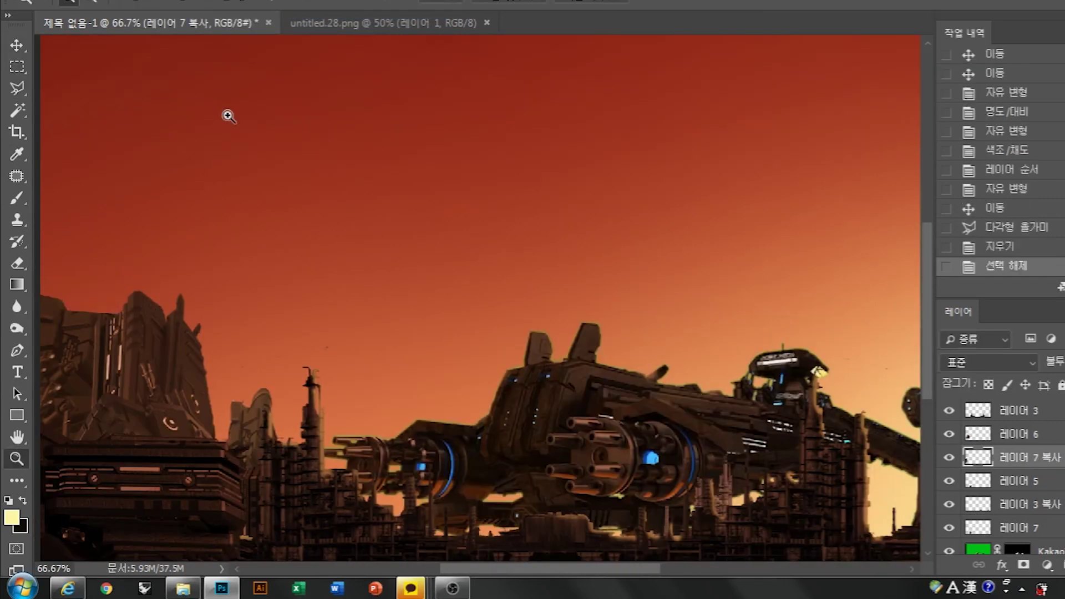
- Erase the rough edges along the top of the copied piece next to the left tower
{"action": "key", "text": "ctrl+minus"}
{"action": "key", "text": "ctrl+1"}
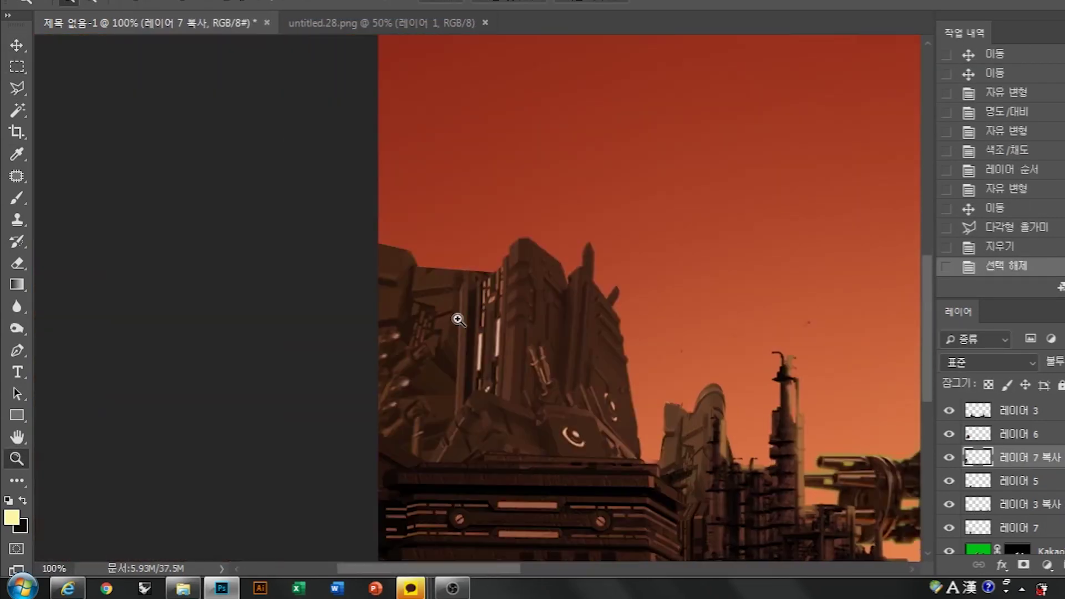
{"action": "scroll", "coordinate": [443, 242], "scroll_direction": "up", "scroll_amount": 5, "text": "alt"}
{"action": "key", "text": "e"}
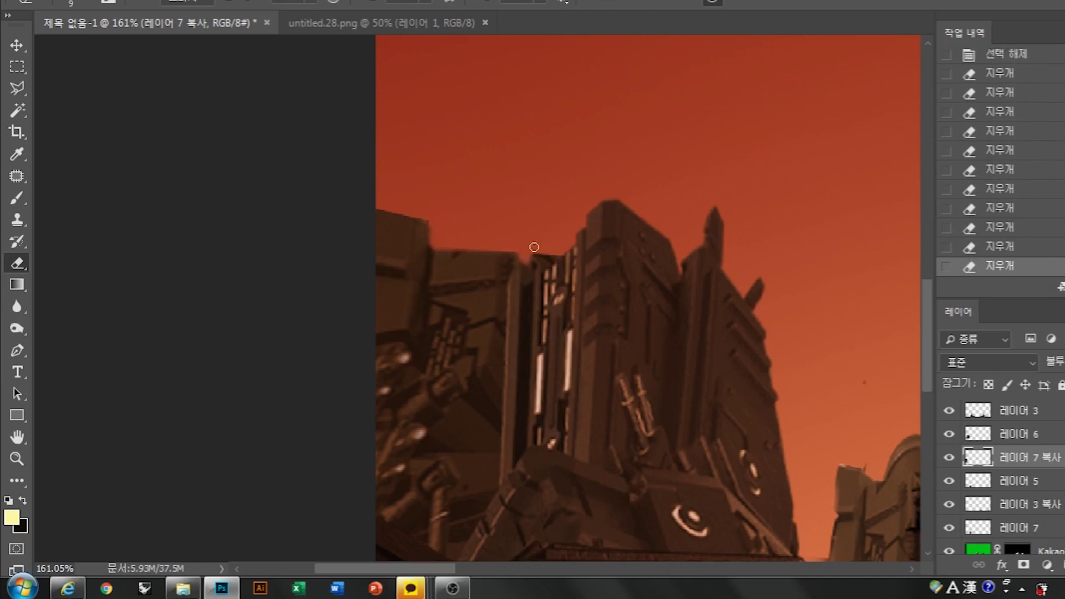
{"action": "key", "text": "z"}
{"action": "scroll", "coordinate": [387, 326], "scroll_direction": "down", "scroll_amount": 5, "text": "alt"}
{"action": "left_click", "coordinate": [432, 456]}
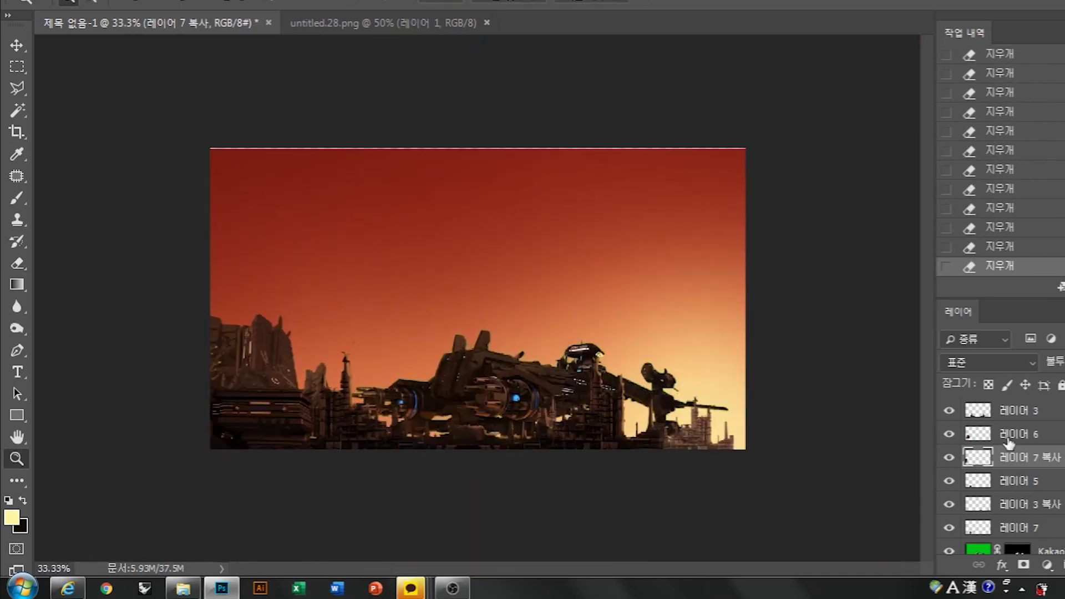
- Merge the left tower layer and the copied piece behind it into one layer
{"action": "key", "text": "ctrl+e"}
{"action": "left_click", "coordinate": [392, 14]}
{"action": "left_click", "coordinate": [1019, 17]}
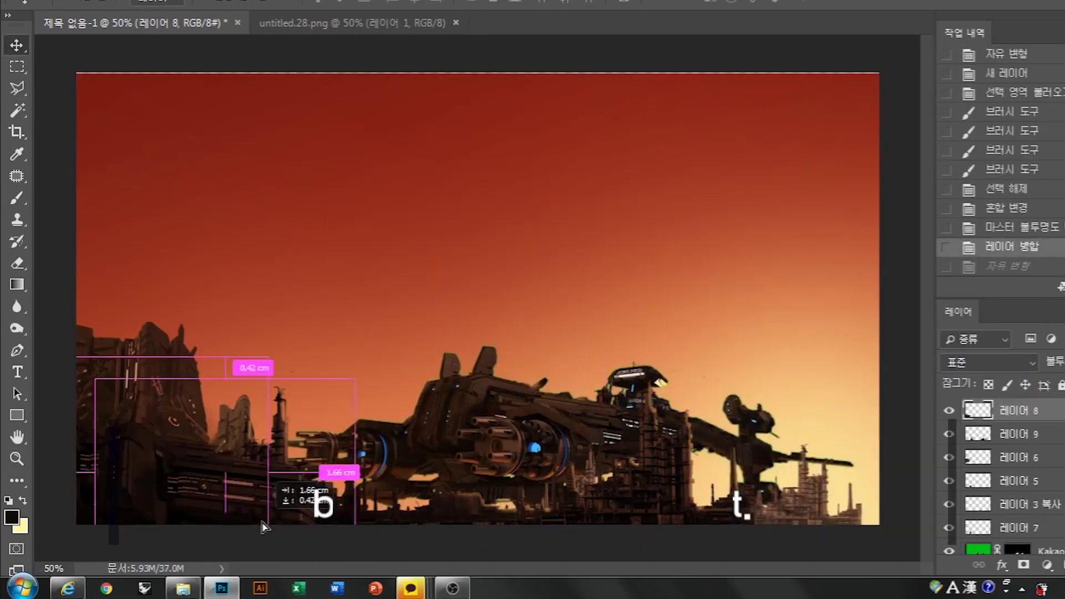
- Duplicate the dark platform in the lower-left foreground and offset the copy
{"action": "left_click_drag", "start_coordinate": [263, 525], "coordinate": [211, 455], "text": "alt"}
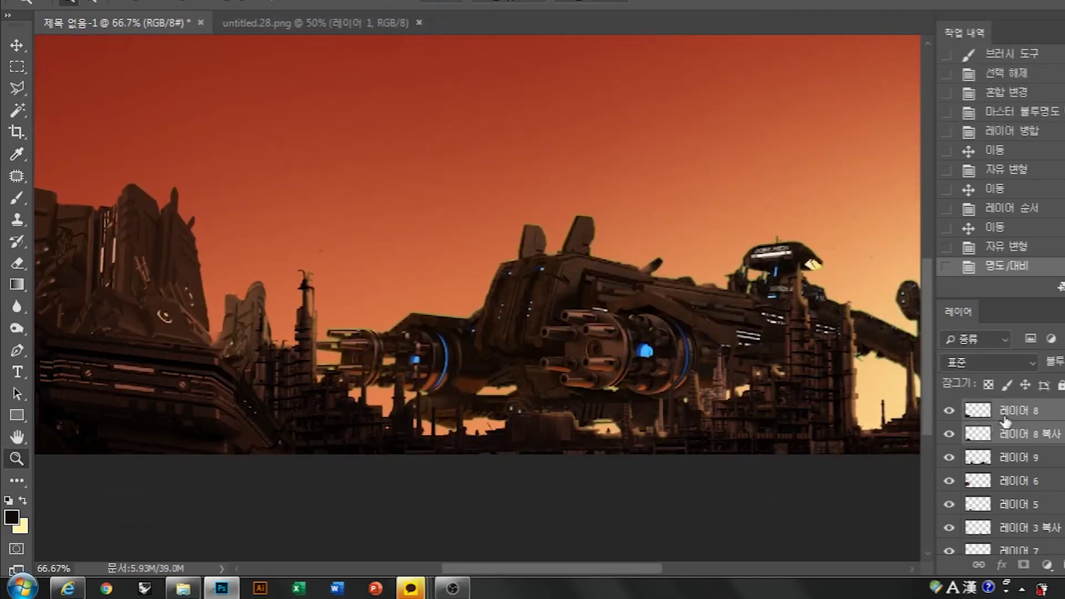
- Paint a pale yellow rim light along the foreground platform's upper edge on a new layer and erase the excess
{"action": "key", "text": "b"}
{"action": "key", "text": "x"}
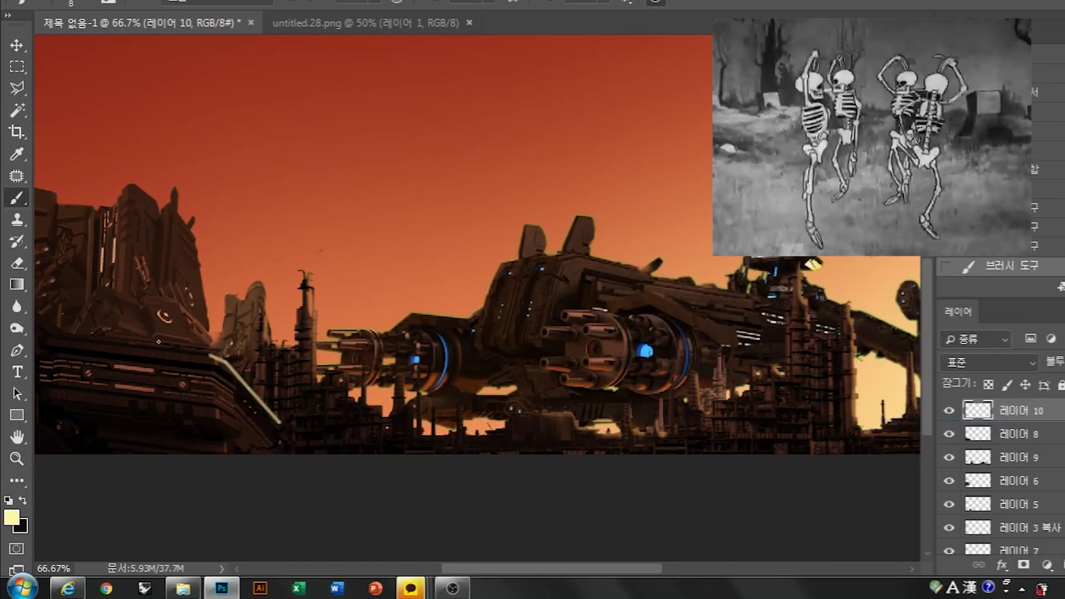
{"action": "left_click_drag", "start_coordinate": [147, 340], "coordinate": [273, 423]}
{"action": "key", "text": "e"}
{"action": "left_click_drag", "start_coordinate": [125, 343], "coordinate": [158, 342]}
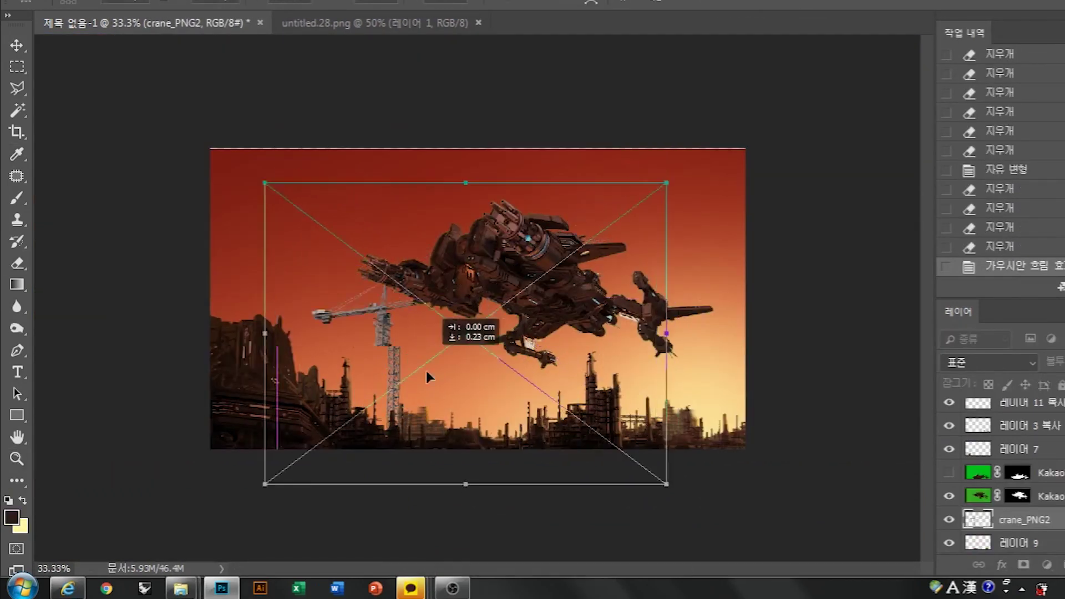
- Place the crane on the skyline between the factory towers and colorize it with hue 15, saturation 32 and lightness +16
{"action": "left_click_drag", "start_coordinate": [427, 377], "coordinate": [502, 380]}
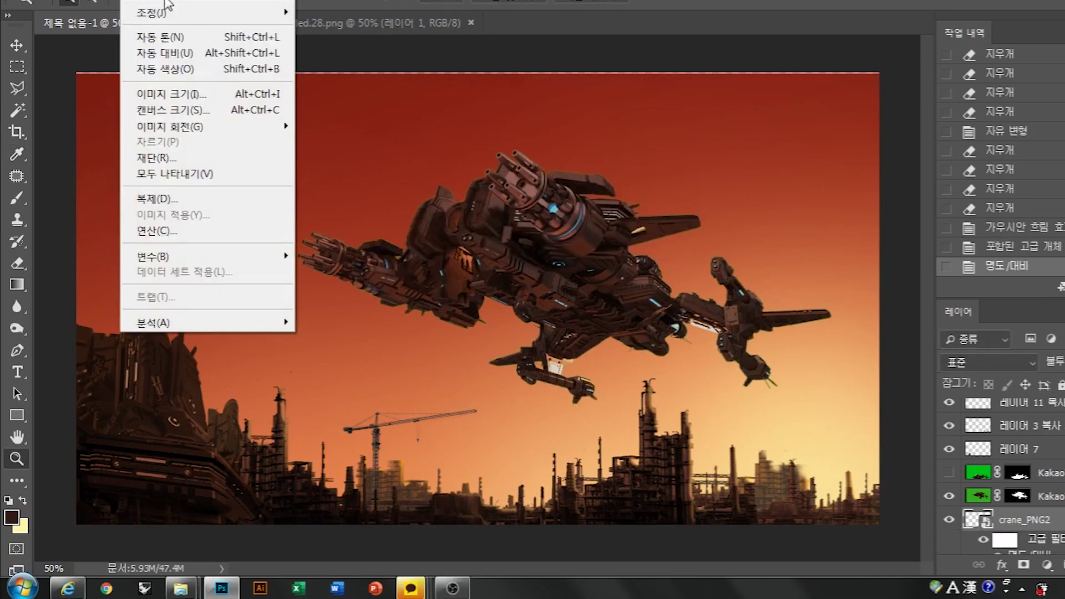
{"action": "key", "text": "ctrl+u"}
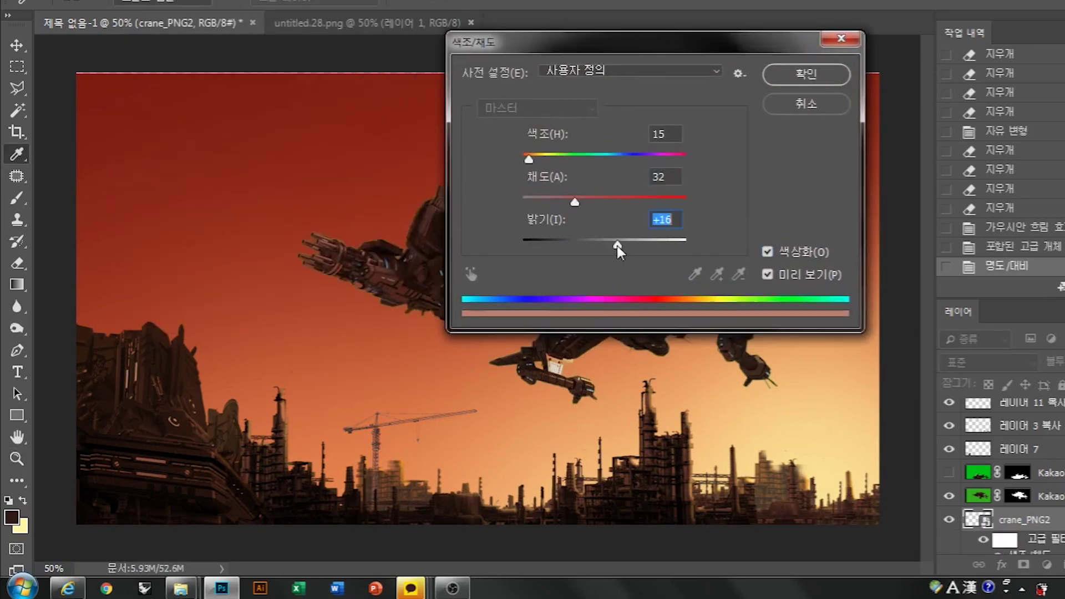
{"action": "key", "text": "Return"}
{"action": "left_click_drag", "start_coordinate": [455, 488], "coordinate": [479, 488]}
{"action": "key", "text": "ctrl+minus"}
{"action": "key", "text": "ctrl+plus"}
- Duplicate the crane beside the factory's far-right buildings, mirror it horizontally and enlarge it
{"action": "left_click_drag", "start_coordinate": [806, 447], "coordinate": [823, 458]}
{"action": "key", "text": "ctrl+t"}
{"action": "left_click_drag", "start_coordinate": [879, 419], "coordinate": [897, 419]}
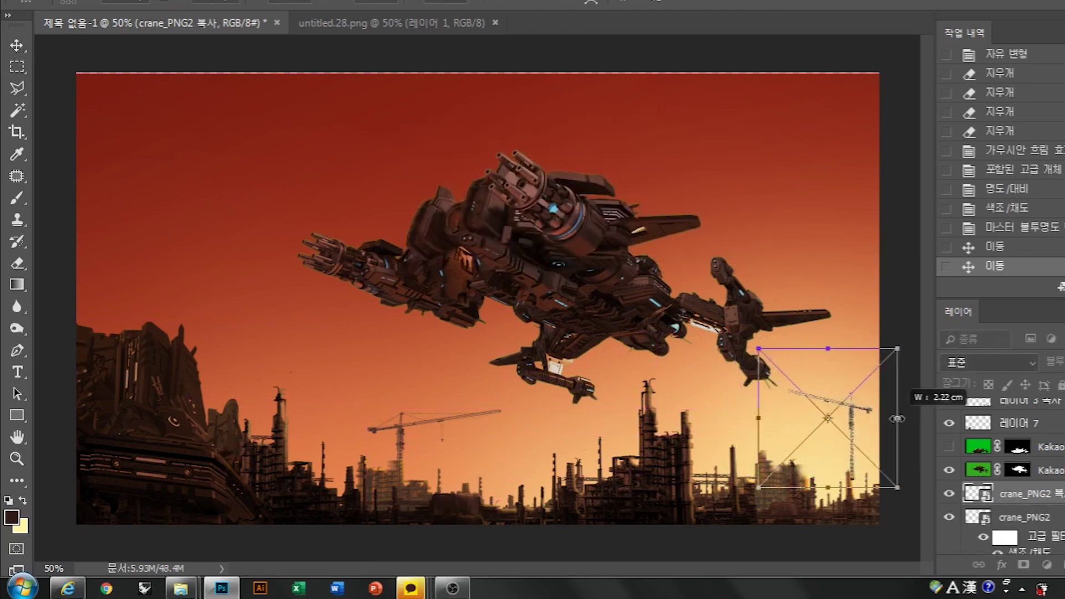
{"action": "left_click_drag", "start_coordinate": [668, 348], "coordinate": [627, 315], "text": "alt"}
{"action": "key", "text": "Return"}
- Apply a Brightness/Contrast adjustment to the mirrored crane copy
{"action": "key", "text": "alt+i"}
{"action": "key", "text": "j"}
{"action": "key", "text": "c"}
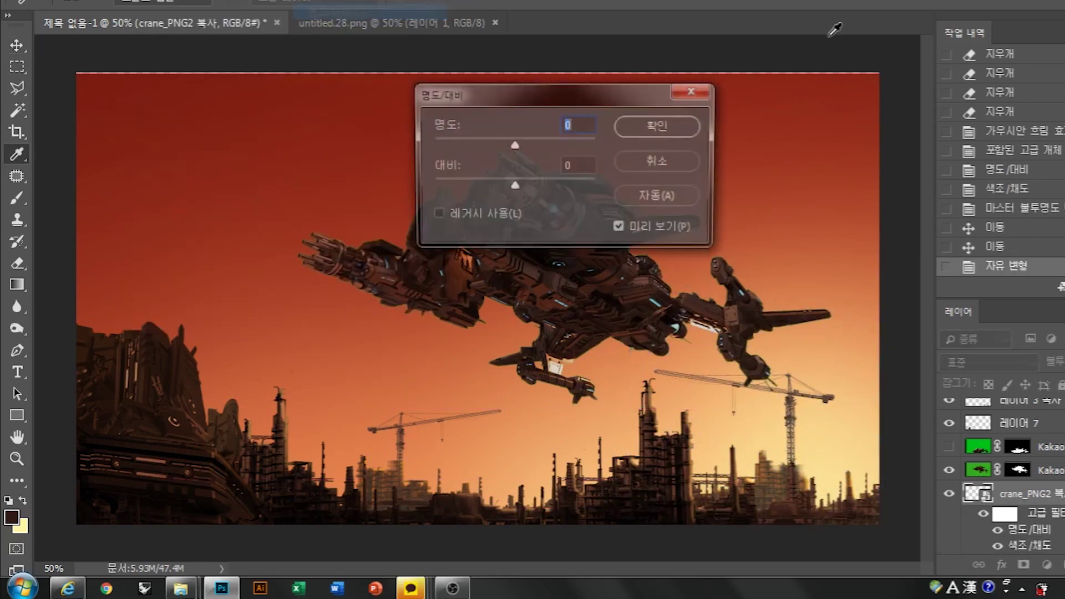
{"action": "key", "text": "Return"}
- Delete stray building fragments around the crane bases on the factory layer 레이어 9 using rectangular selections
{"action": "key", "text": "ctrl+plus"}
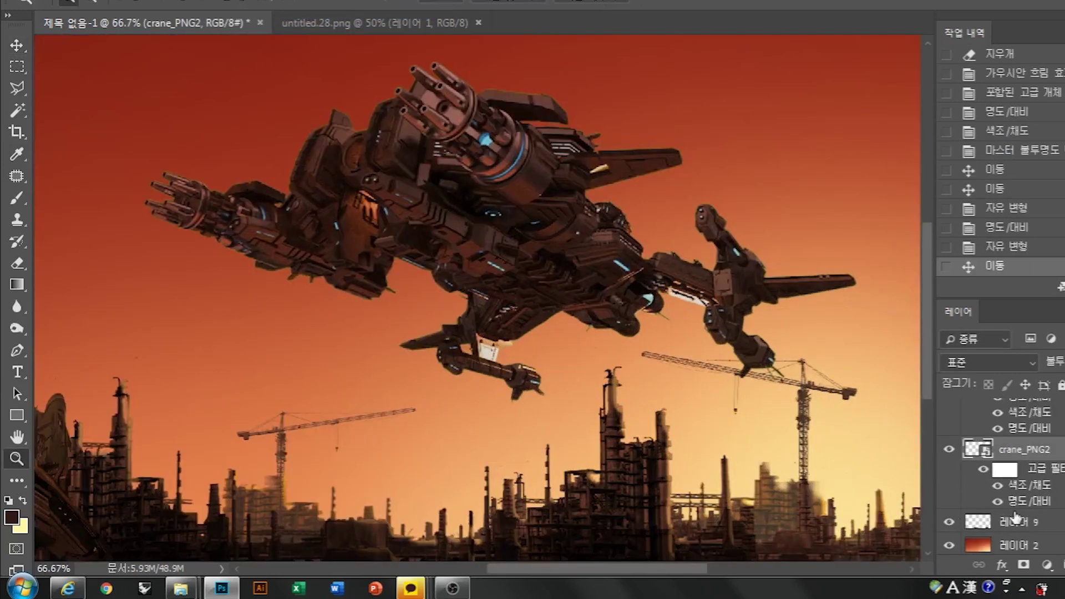
{"action": "left_click_drag", "start_coordinate": [819, 522], "coordinate": [820, 522]}
{"action": "key", "text": "Delete"}
{"action": "key", "text": "ctrl+d"}
{"action": "left_click_drag", "start_coordinate": [802, 479], "coordinate": [785, 454]}
{"action": "key", "text": "Delete"}
{"action": "key", "text": "ctrl+d"}
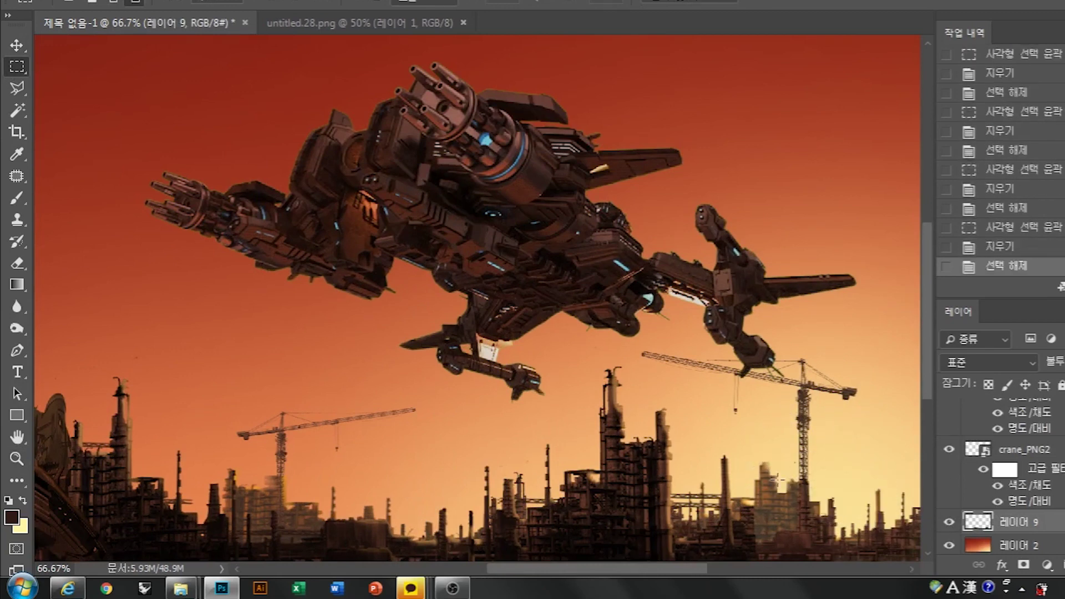
- Flip and narrow the third crane copy and place it among the left factory towers
{"action": "key", "text": "ctrl+minus"}
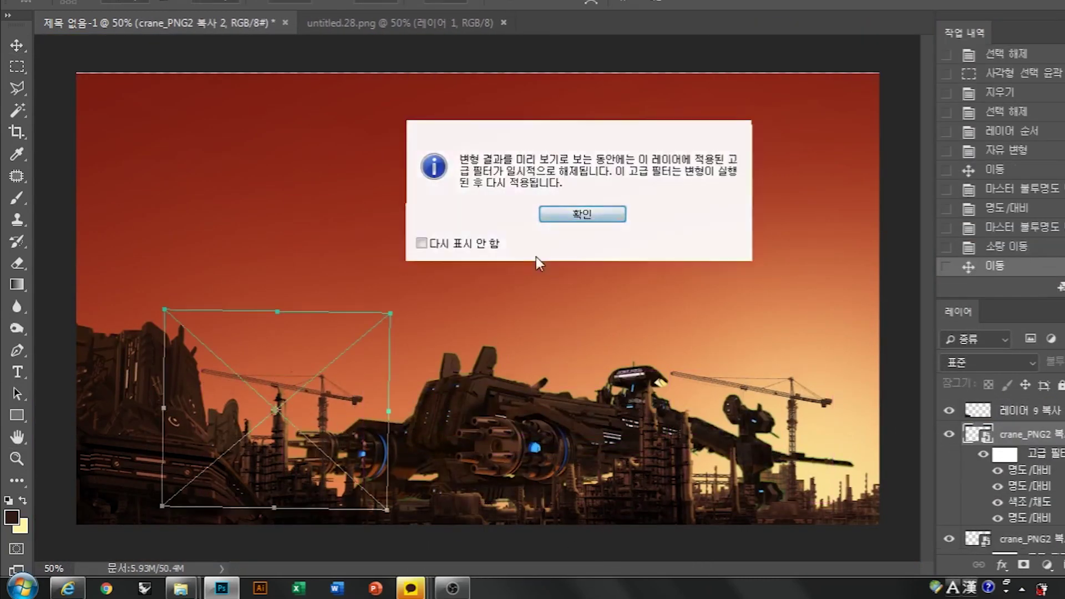
{"action": "key", "text": "Return"}
{"action": "left_click_drag", "start_coordinate": [310, 456], "coordinate": [339, 464]}
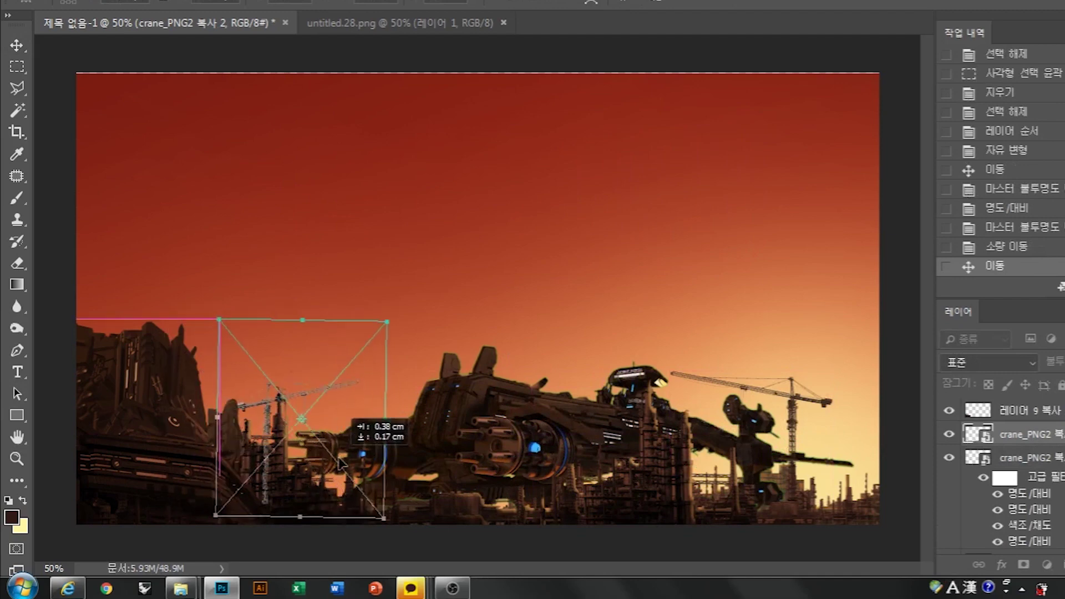
{"action": "key", "text": "Return"}
- Rasterize the third crane copy, cut off its jib and place the remaining mast as a chimney beside the left factory tower
{"action": "key", "text": "ctrl+minus"}
{"action": "scroll", "coordinate": [998, 444], "scroll_direction": "up", "scroll_amount": 3}
{"action": "left_click", "coordinate": [949, 423]}
{"action": "left_click", "coordinate": [949, 423]}
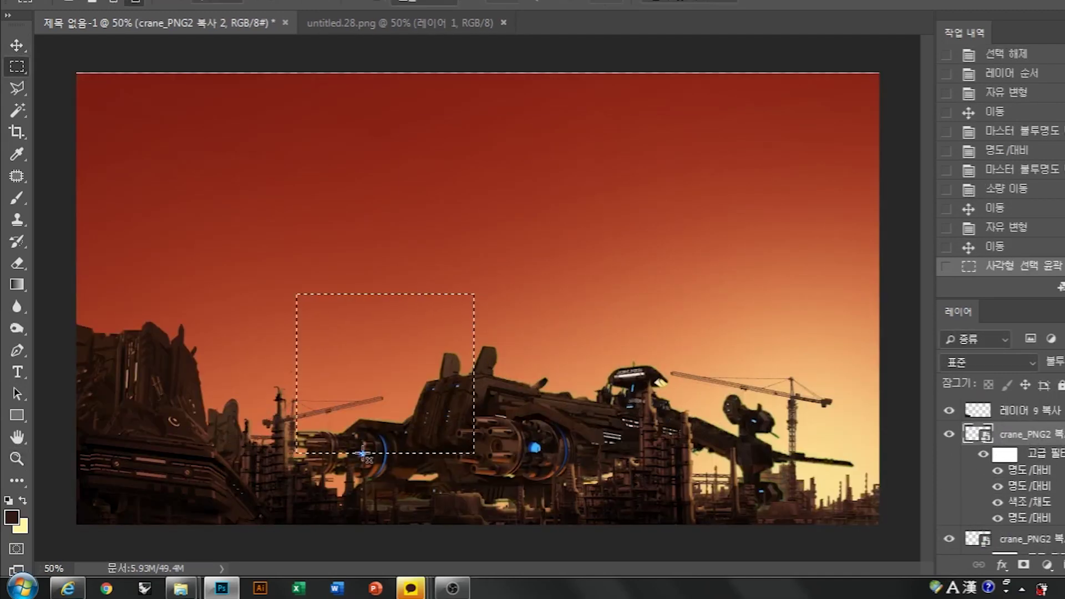
{"action": "right_click", "coordinate": [1026, 434]}
{"action": "left_click_drag", "start_coordinate": [291, 377], "coordinate": [239, 463]}
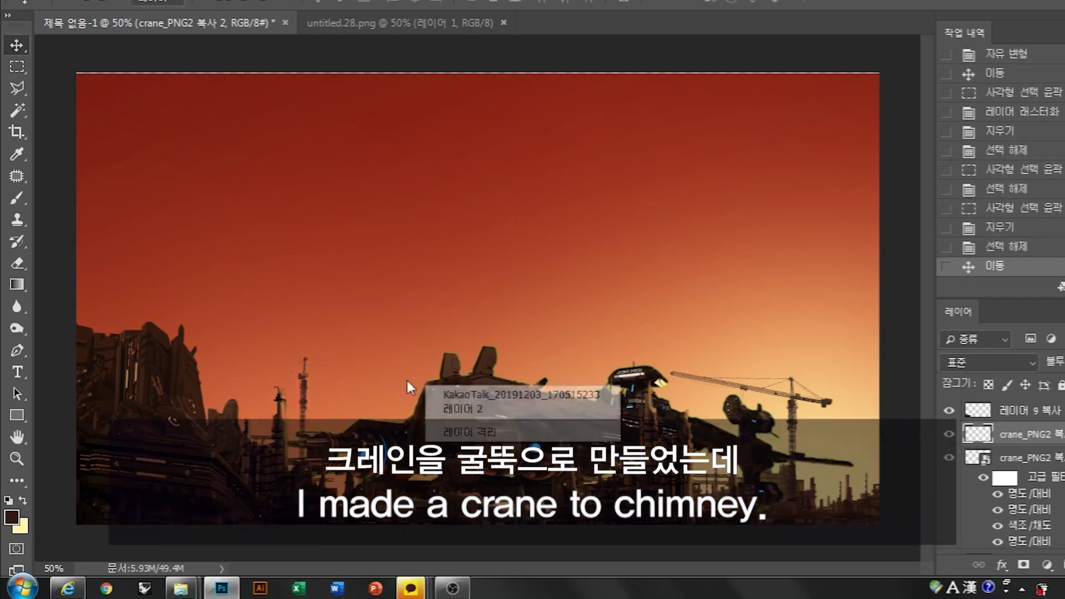
{"action": "key", "text": "ctrl+minus"}
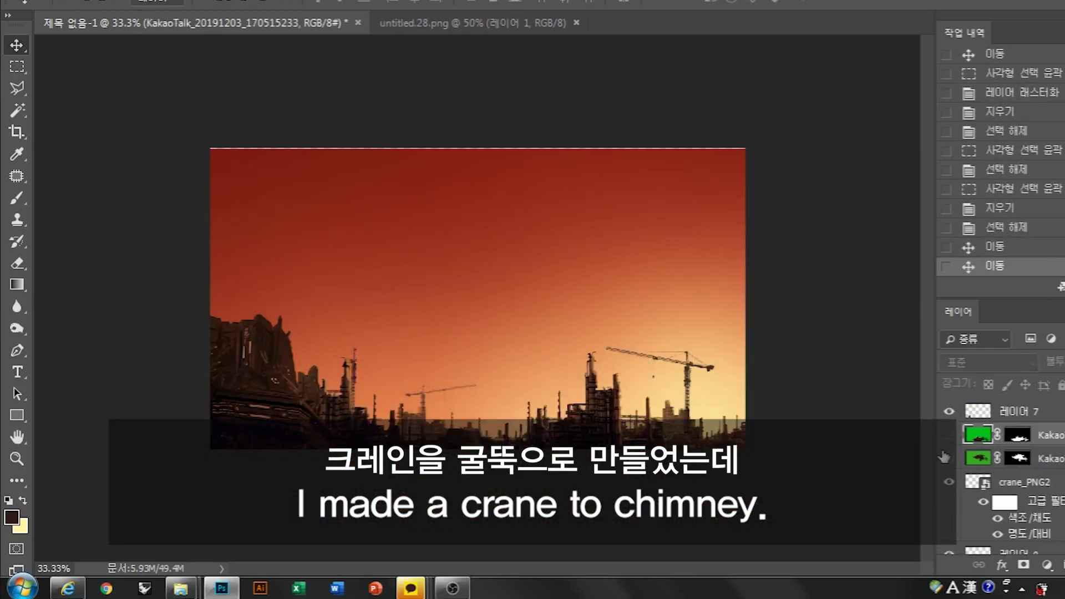
{"action": "left_click", "coordinate": [949, 458]}
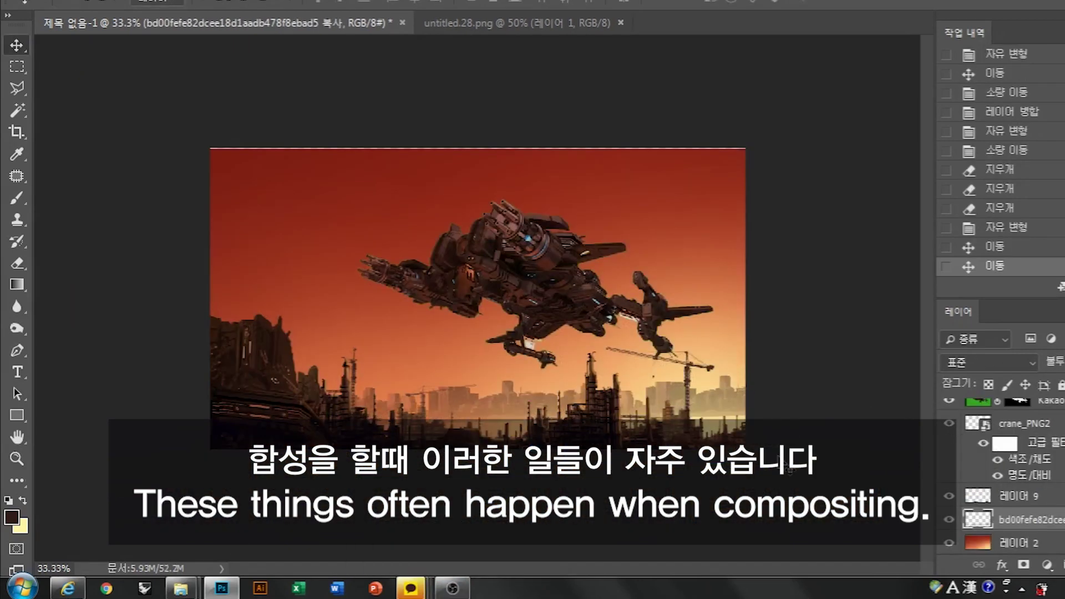
- Duplicate the faint distant city buildings along the horizon and merge the copied layer
{"action": "key", "text": "ctrl+z"}
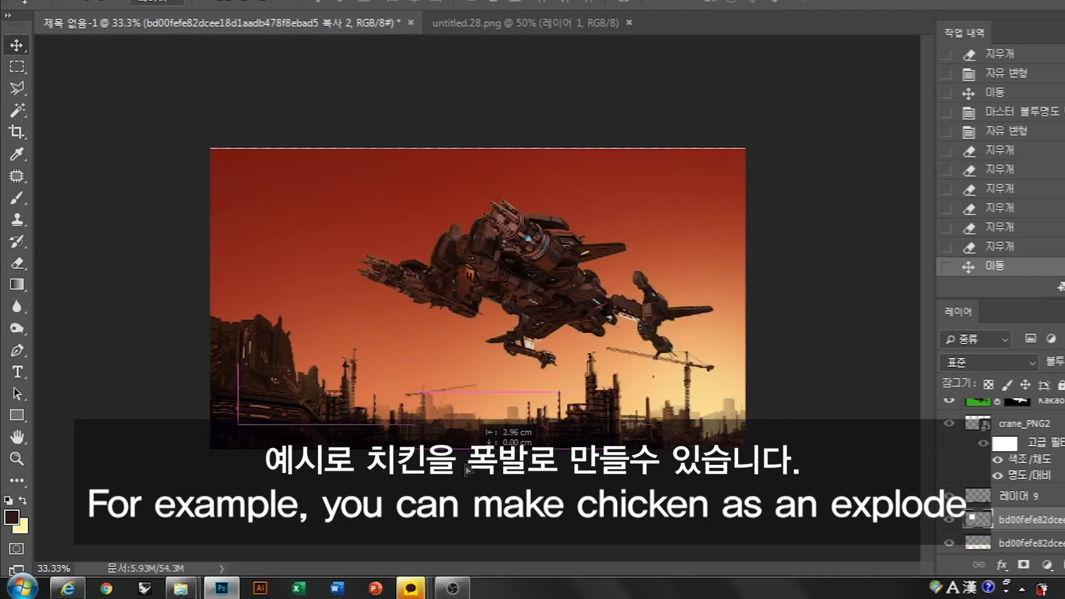
{"action": "left_click", "coordinate": [426, 469], "text": "alt"}
{"action": "key", "text": "ctrl+e"}
{"action": "key", "text": "v"}
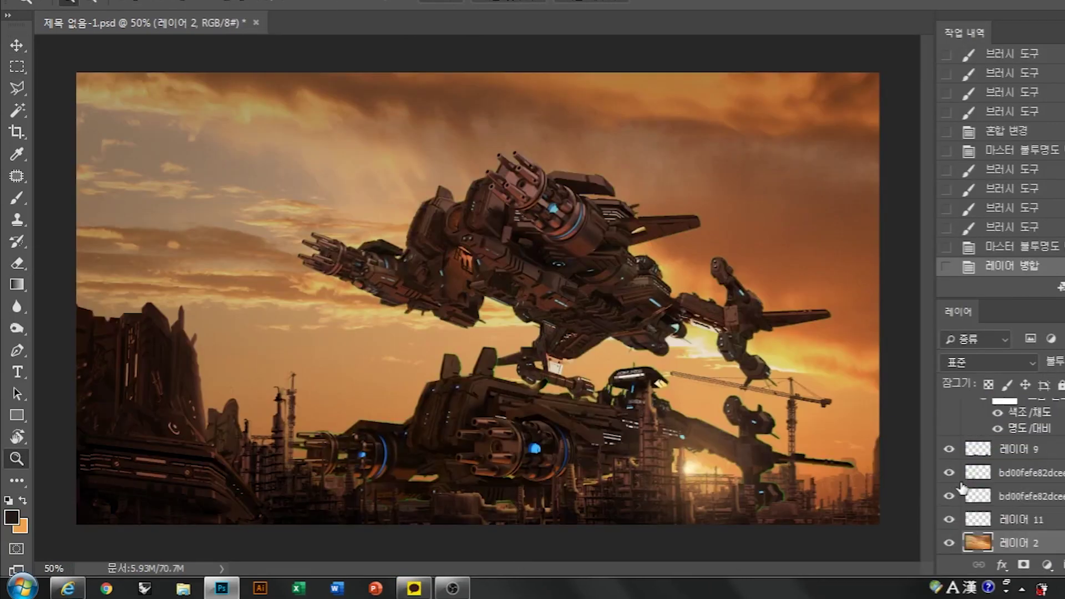
- Hide and show the two green-screen spacecraft layers to check each against the cloudy sunset background
{"action": "scroll", "coordinate": [961, 486], "scroll_direction": "up", "scroll_amount": 3}
{"action": "left_click", "coordinate": [949, 447]}
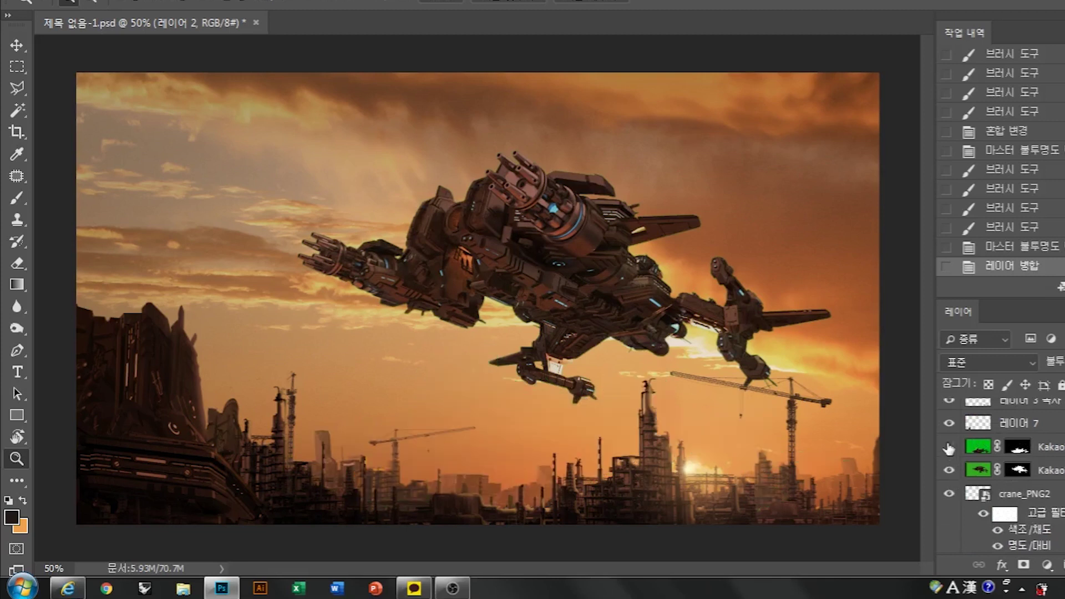
{"action": "left_click", "coordinate": [949, 447]}
{"action": "left_click", "coordinate": [949, 471]}
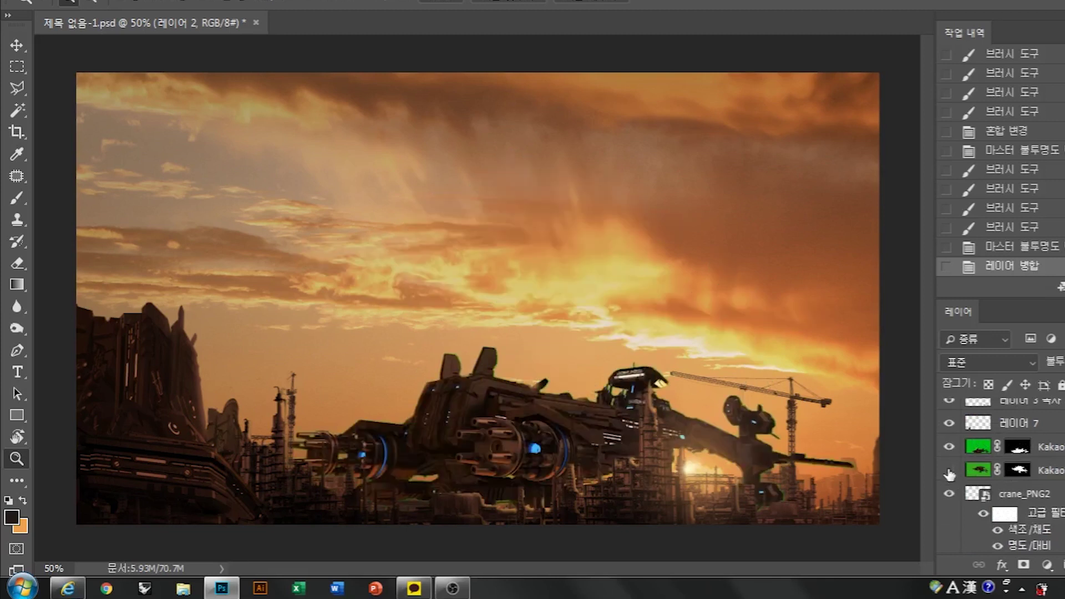
{"action": "left_click", "coordinate": [949, 471]}
{"action": "left_click", "coordinate": [946, 448]}
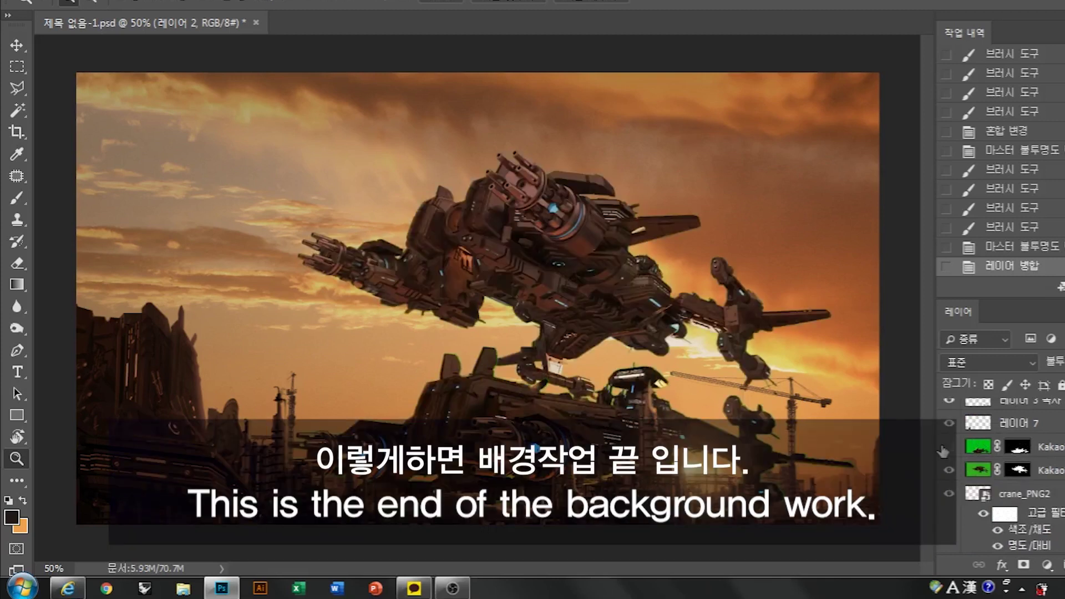
{"action": "left_click", "coordinate": [947, 447]}
{"action": "left_click", "coordinate": [947, 471]}
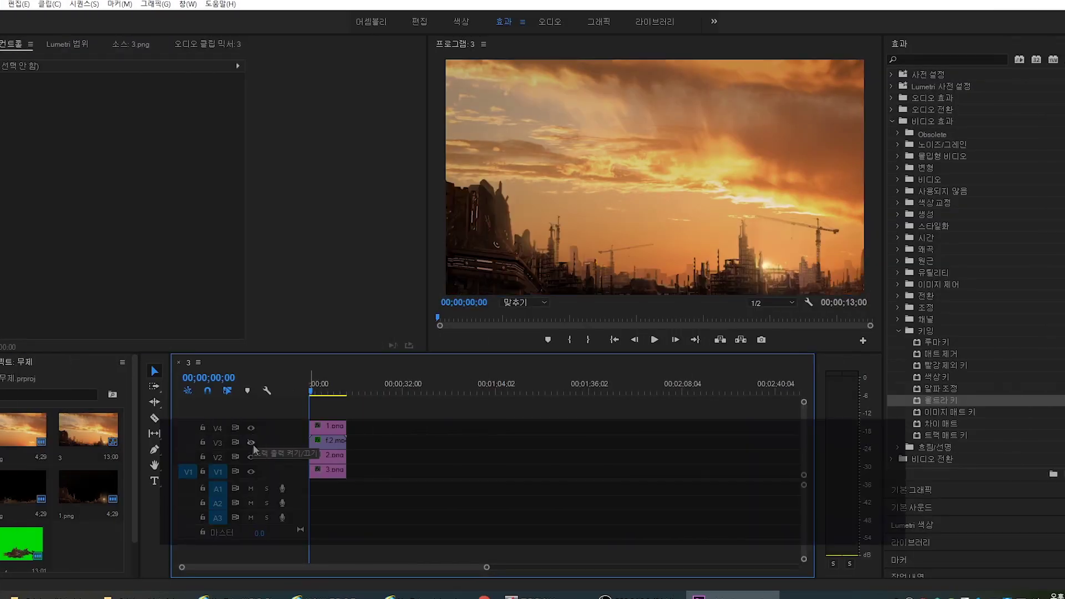
- Switch to Premiere Pro, turn on the output of the V3 spacecraft clip and play the composite
{"action": "left_click", "coordinate": [251, 442]}
{"action": "left_click", "coordinate": [330, 440]}
{"action": "left_click", "coordinate": [655, 339]}
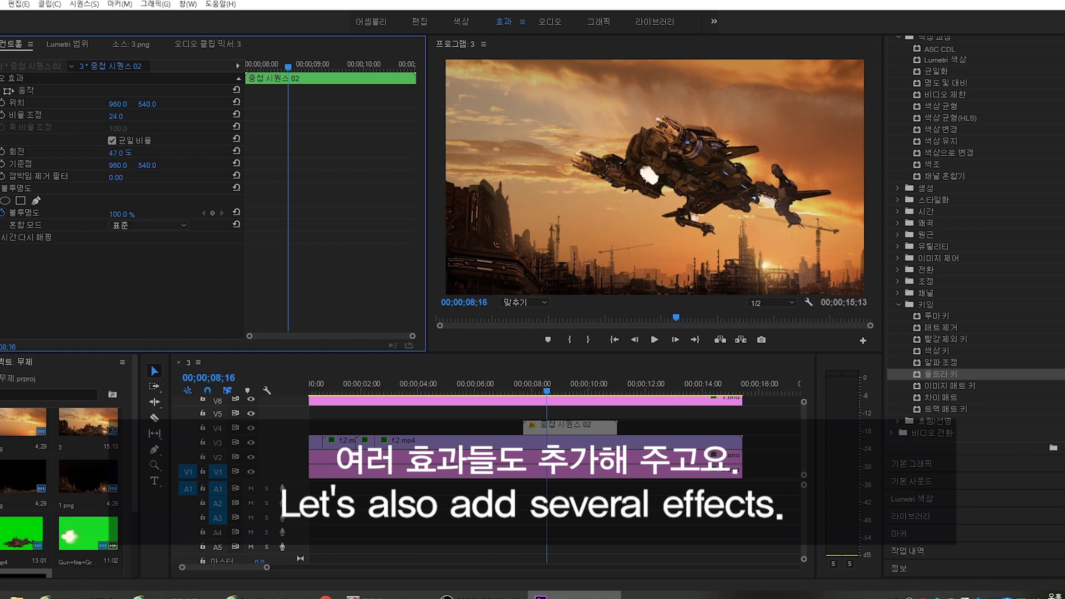
- Place the nested muzzle flash on the ship's upper gun at position 919, 212, scale 26 and rotation 214°, and preview the shot
{"action": "key", "text": "shift+Right"}
{"action": "key", "text": "Right"}
{"action": "key", "text": "Up"}
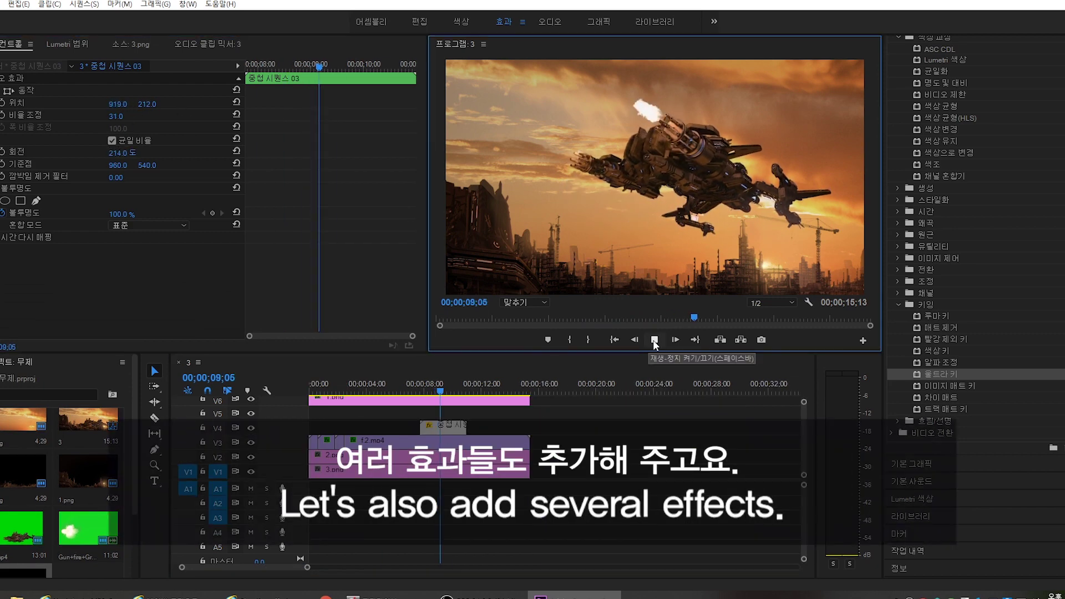
{"action": "left_click", "coordinate": [427, 391]}
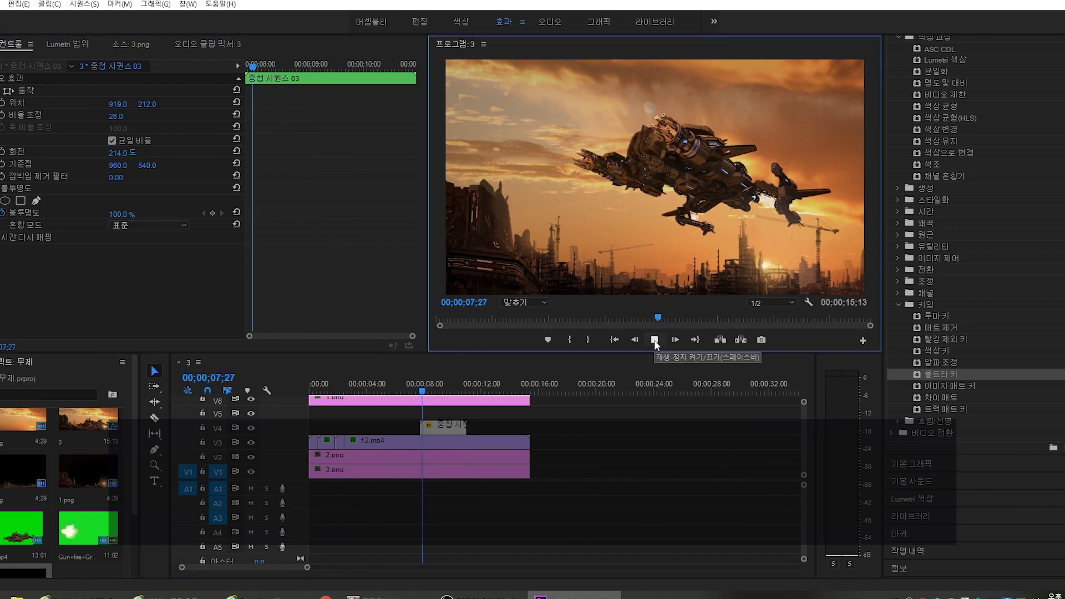
{"action": "right_click", "coordinate": [452, 444]}
{"action": "left_click", "coordinate": [488, 358]}
{"action": "type", "text": "5"}
{"action": "key", "text": "Return"}
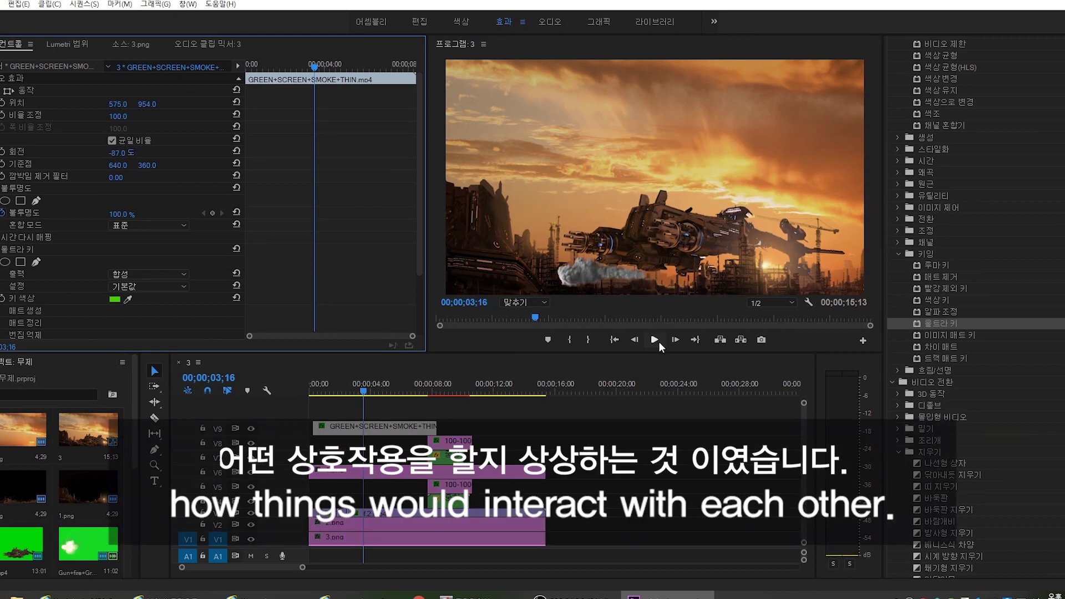
- Lower the green-screen smoke clip beneath the landed spacecraft to position 575, 966 and play it back
{"action": "left_click", "coordinate": [656, 339]}
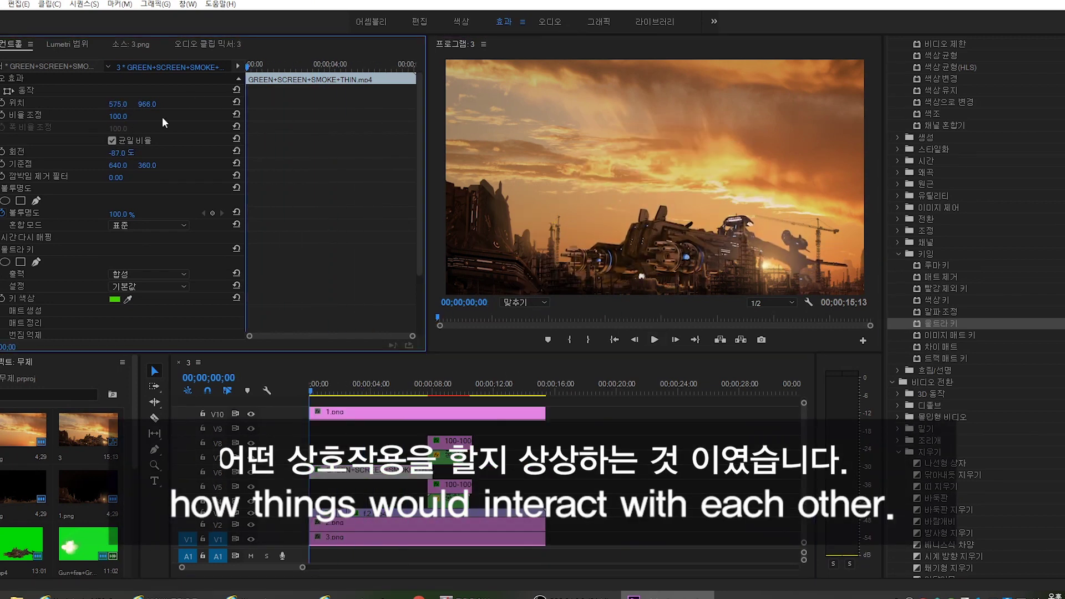
{"action": "left_click", "coordinate": [653, 339]}
{"action": "left_click", "coordinate": [653, 340]}
- Scale the smoke clip to 121.8 and warm it with Lumetri, lowering the highlights and shadows and raising the saturation
{"action": "left_click", "coordinate": [3, 115]}
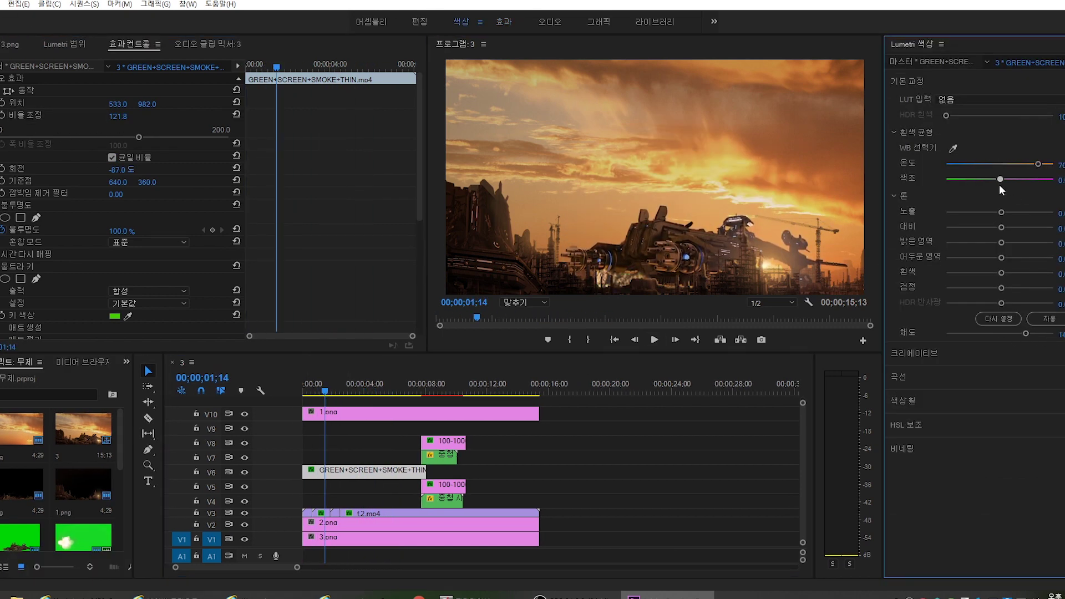
{"action": "scroll", "coordinate": [121, 151], "scroll_direction": "down", "scroll_amount": 3}
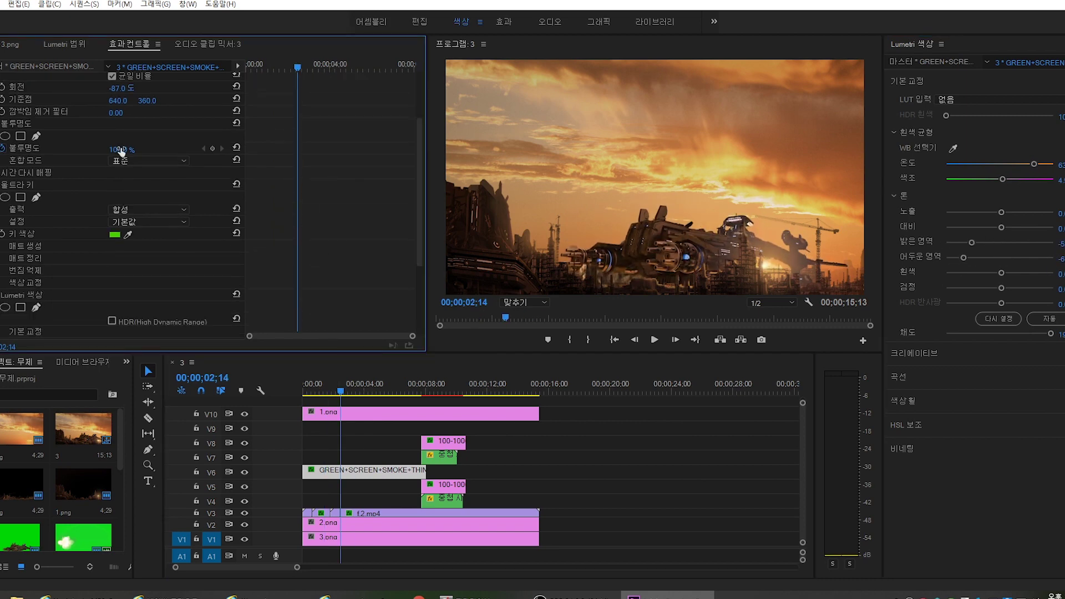
{"action": "left_click_drag", "start_coordinate": [345, 391], "coordinate": [416, 411]}
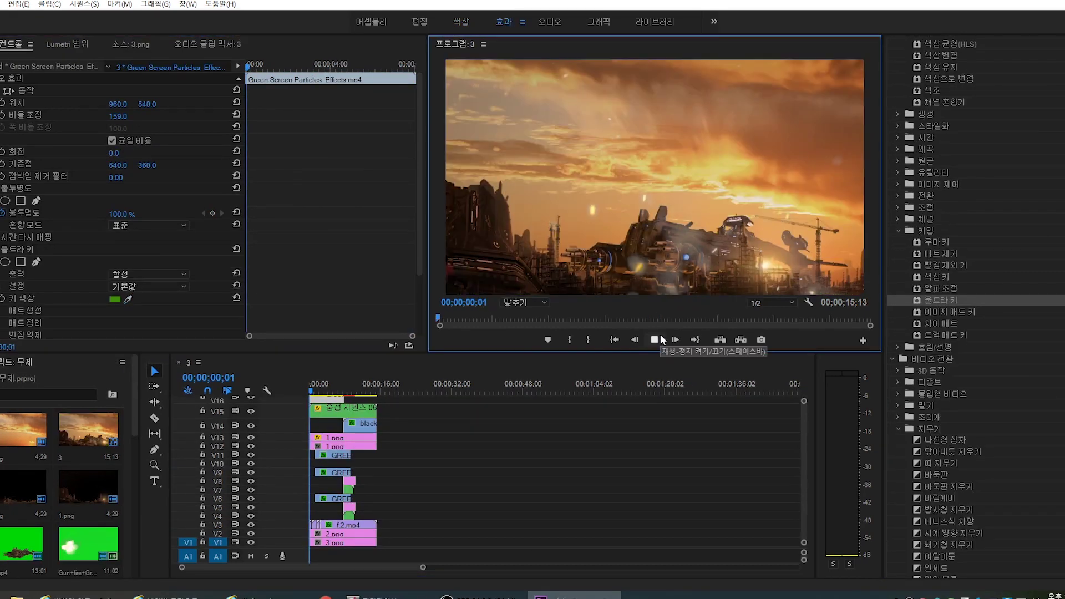
- Set the green-screen particles clip's opacity to 12% at the playhead, warm its color with Lumetri and preview it
{"action": "left_click", "coordinate": [312, 395]}
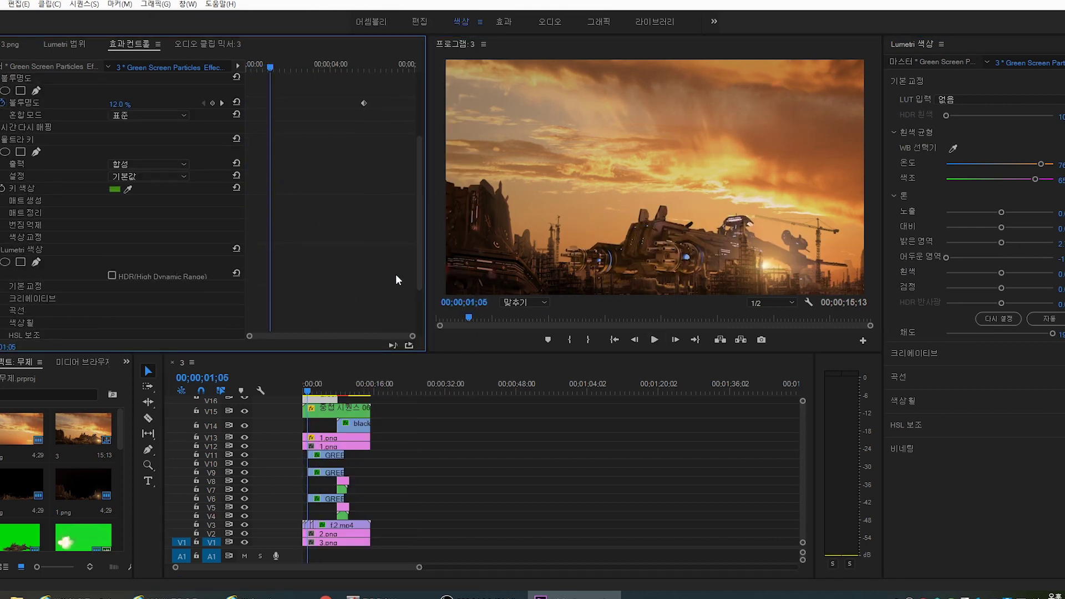
{"action": "key", "text": "space"}
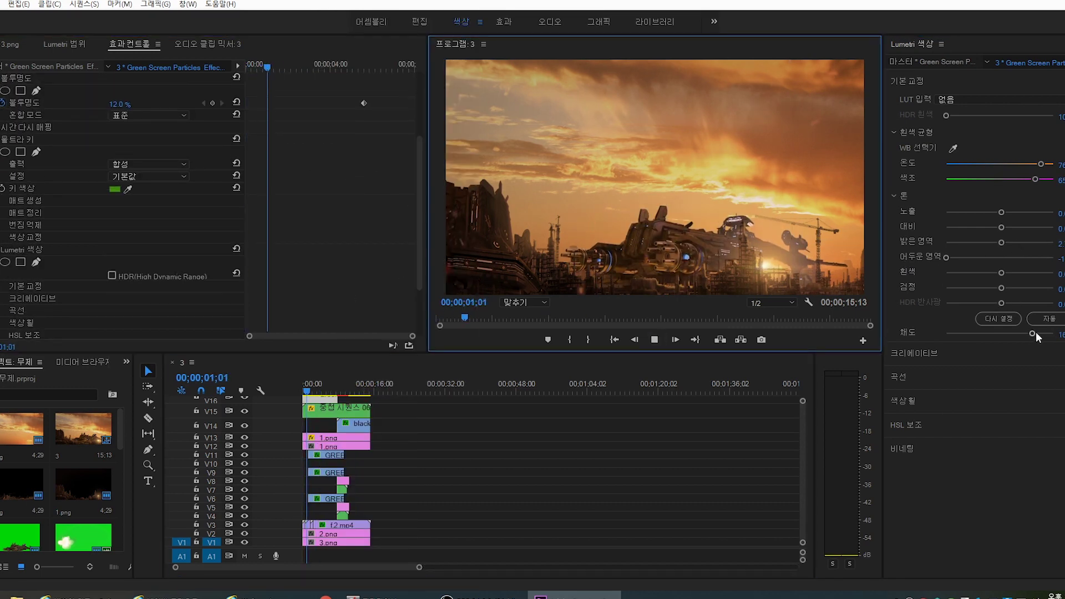